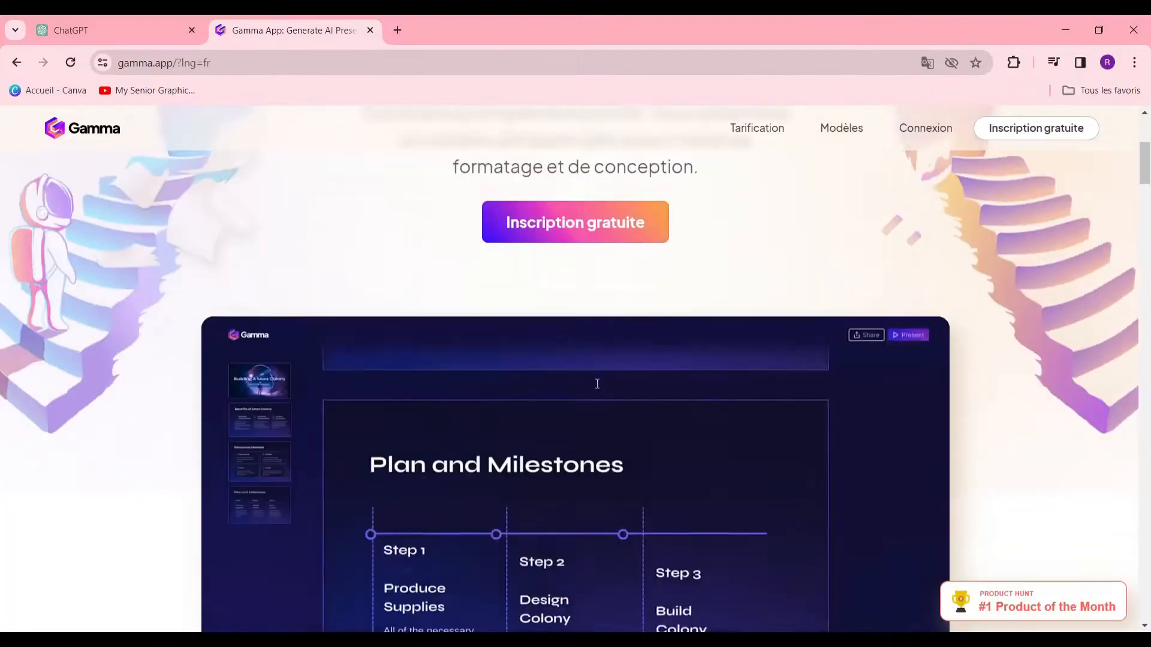
Look through the feature overview on the Gamma home page and return to its beginning.
scroll(494, 400, "down", 2)
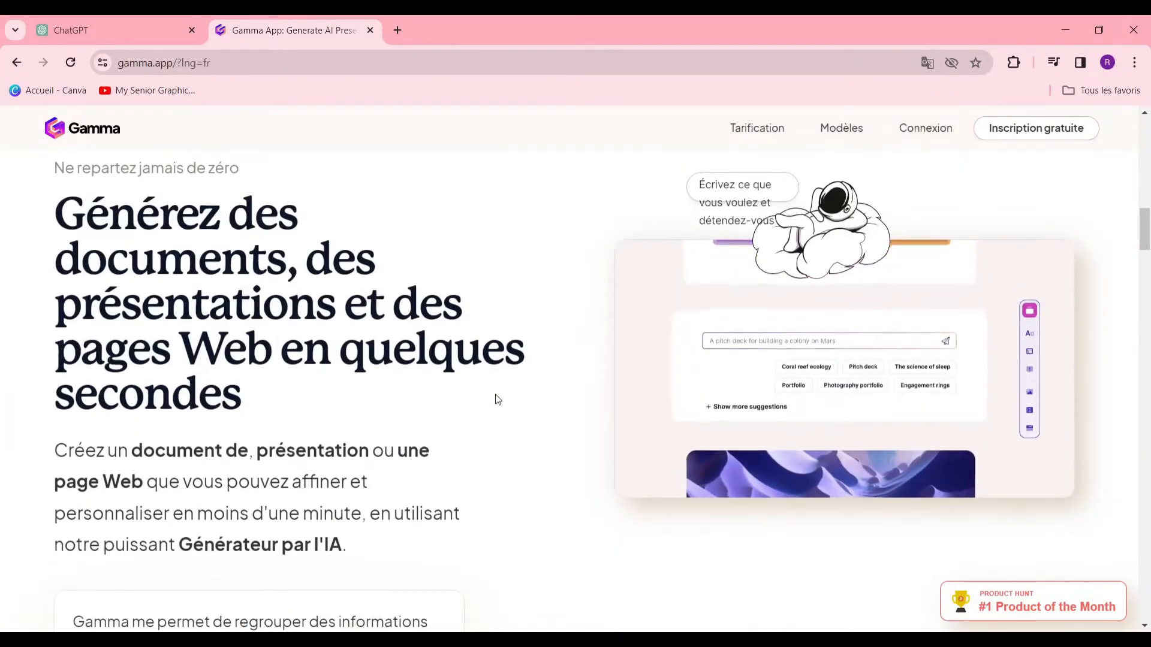
scroll(496, 399, "down", 7)
scroll(495, 413, "down", 4)
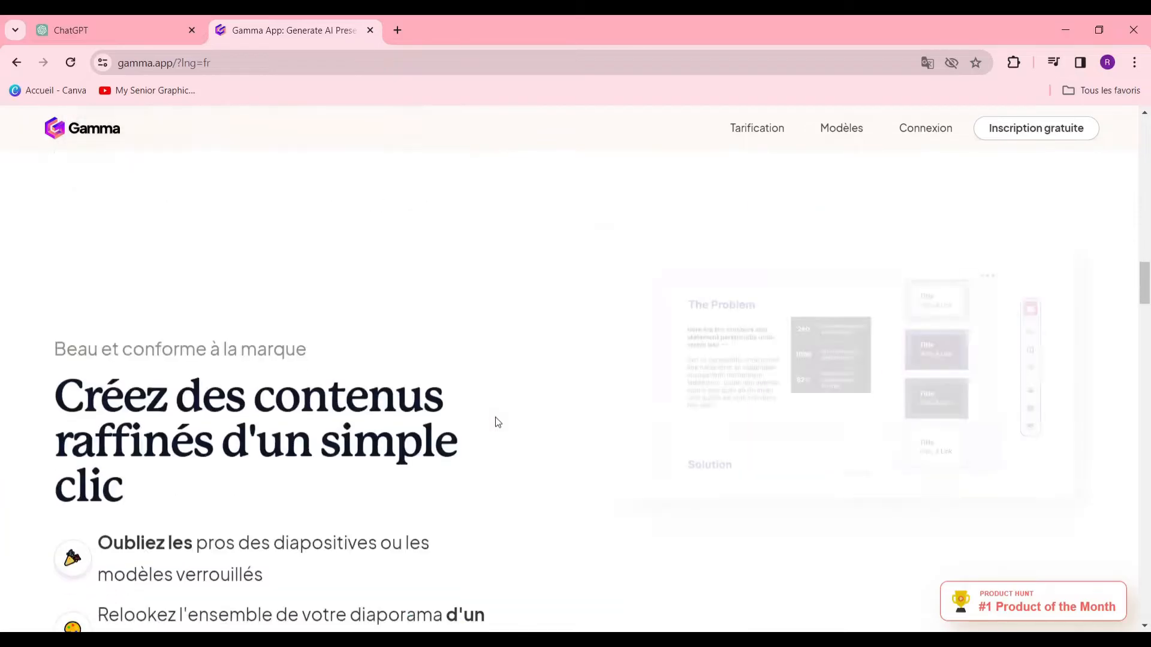
scroll(495, 423, "down", 3)
scroll(495, 430, "down", 3)
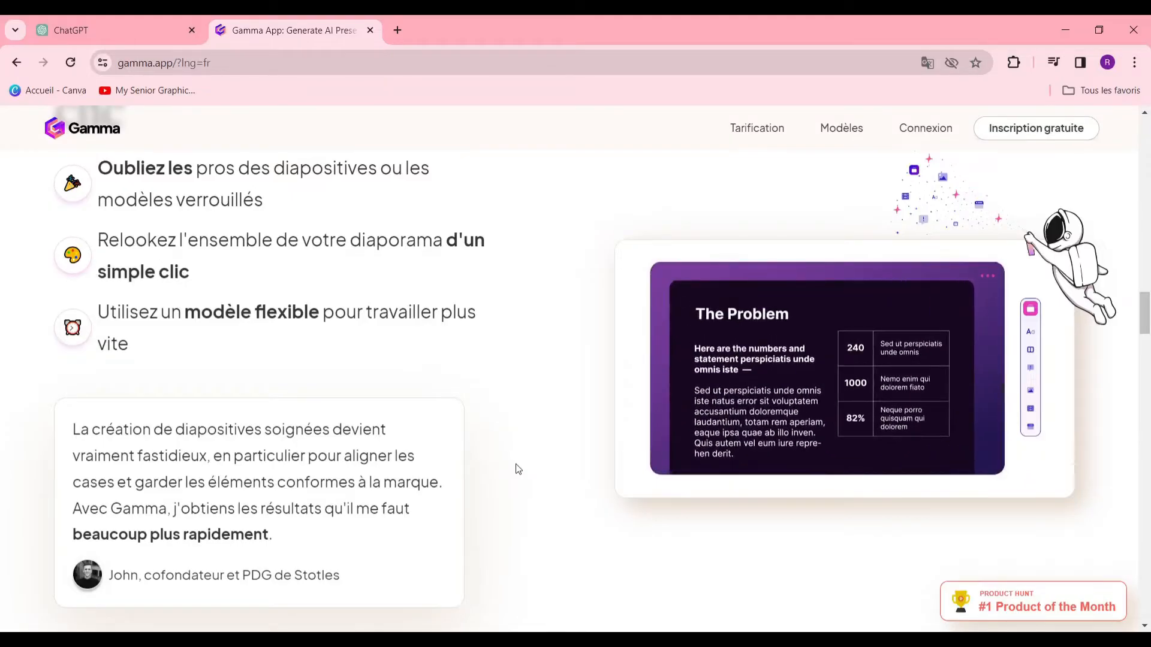
scroll(519, 473, "up", 12)
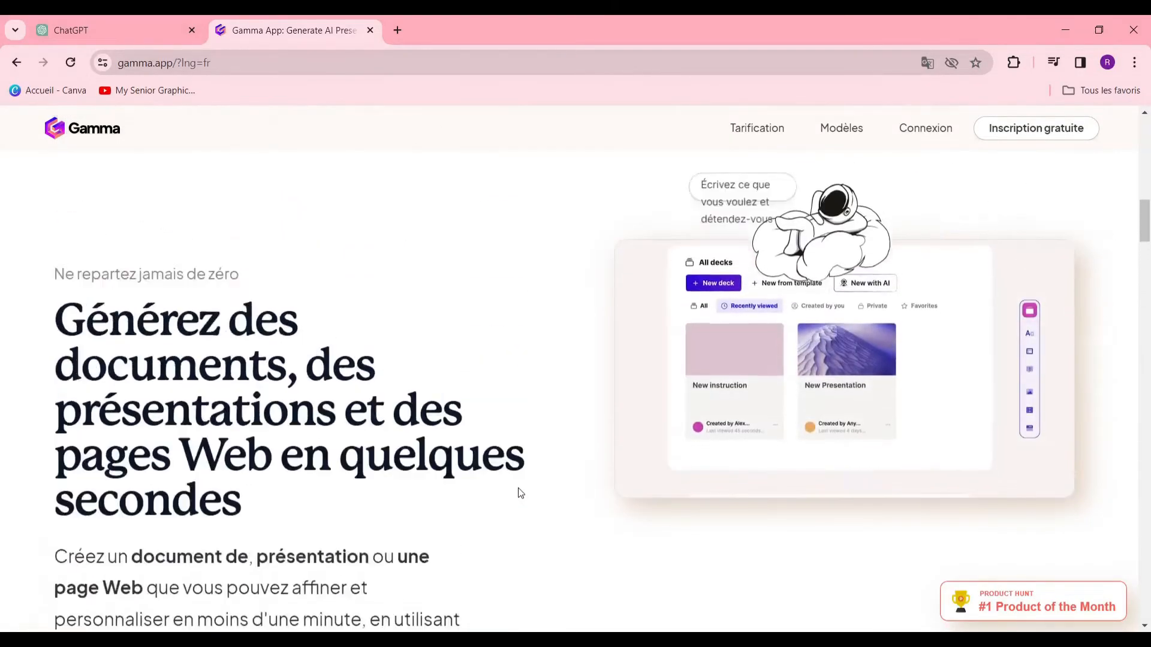
scroll(519, 490, "up", 10)
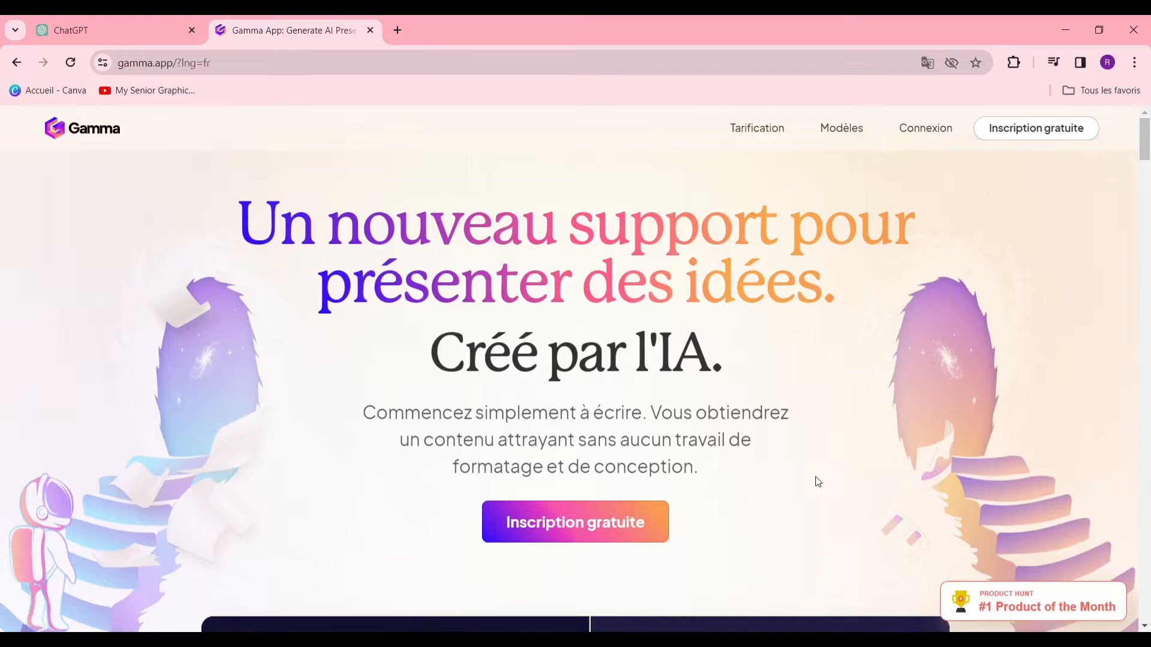
Start the free sign-up and continue with a Google account.
left_click(585, 526)
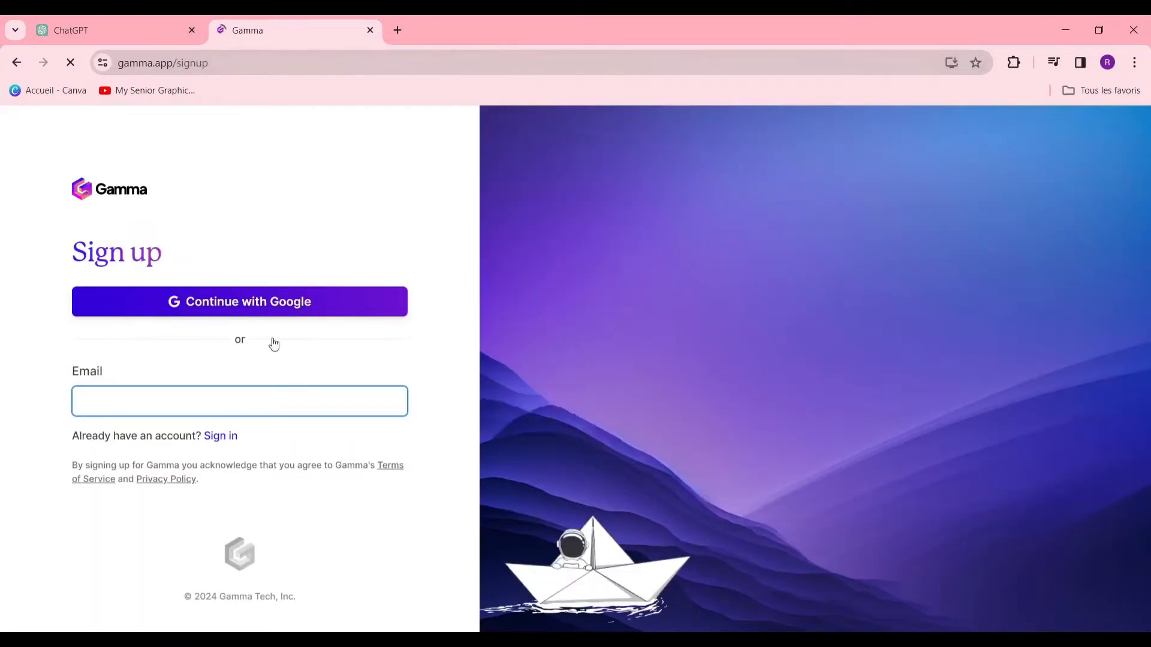
left_click(231, 309)
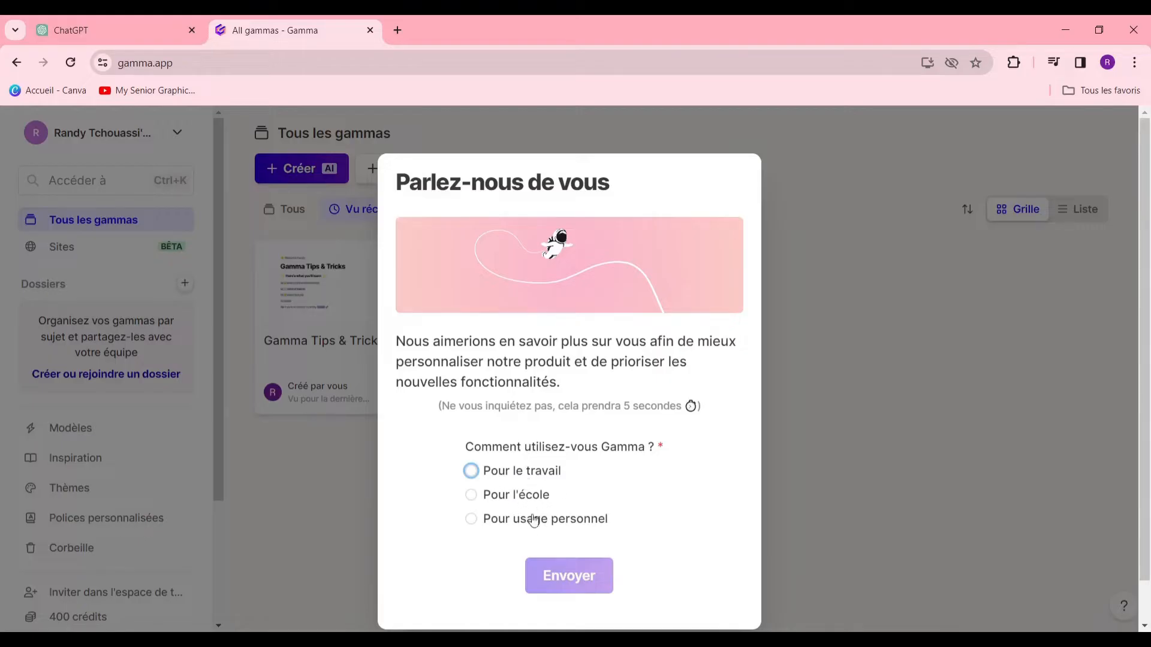
Fill in the onboarding survey with work usage, Finance as the kind of work and YouTube as the referral source, and submit it.
left_click(487, 495)
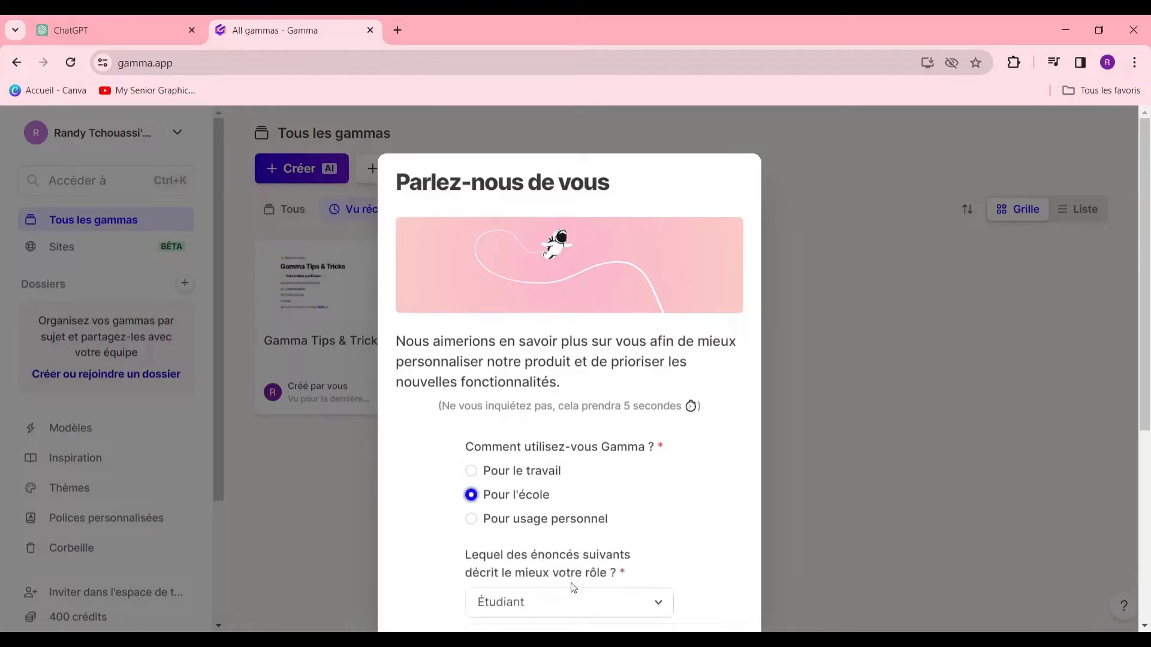
scroll(586, 533, "down", 3)
left_click(551, 390)
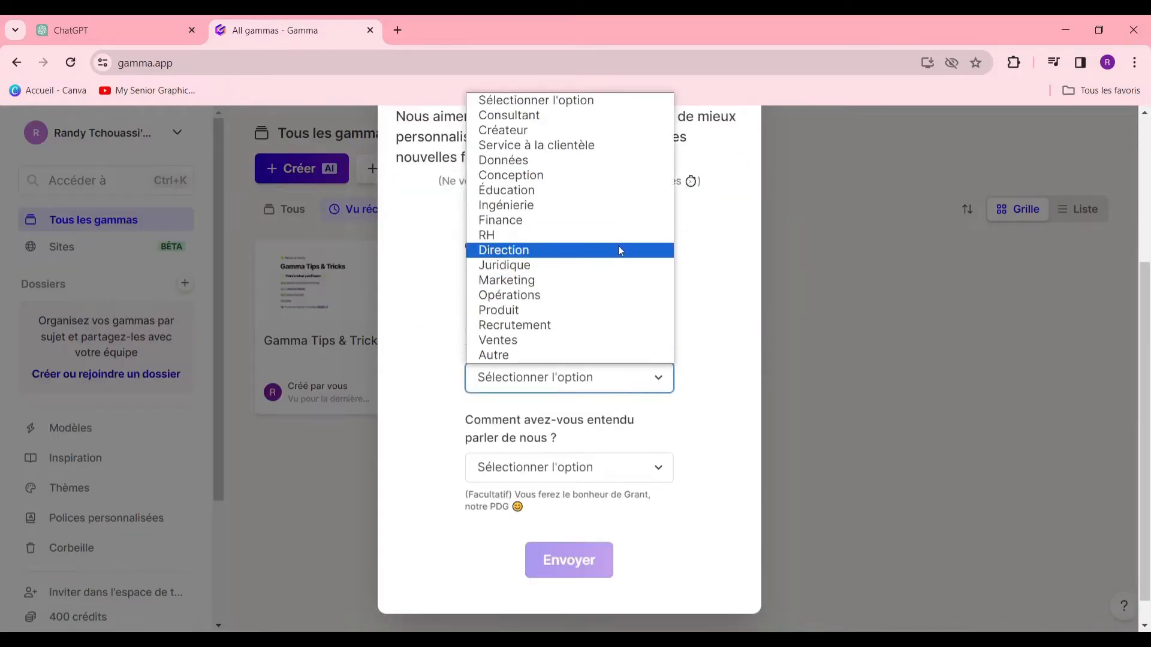
left_click(573, 219)
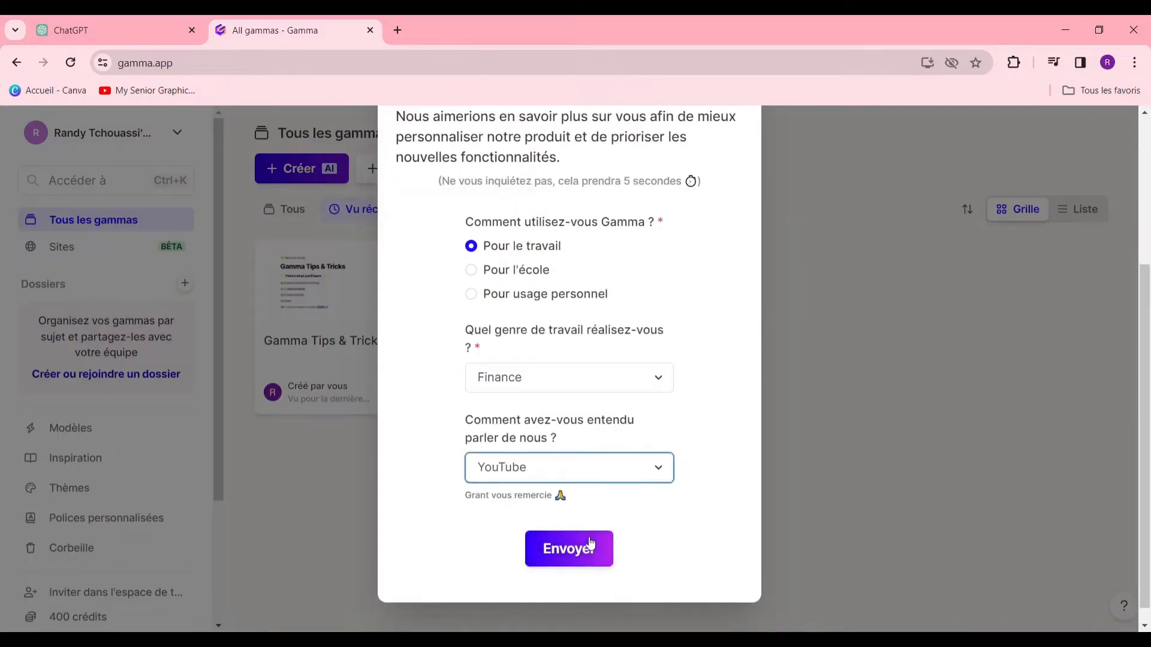
left_click(588, 539)
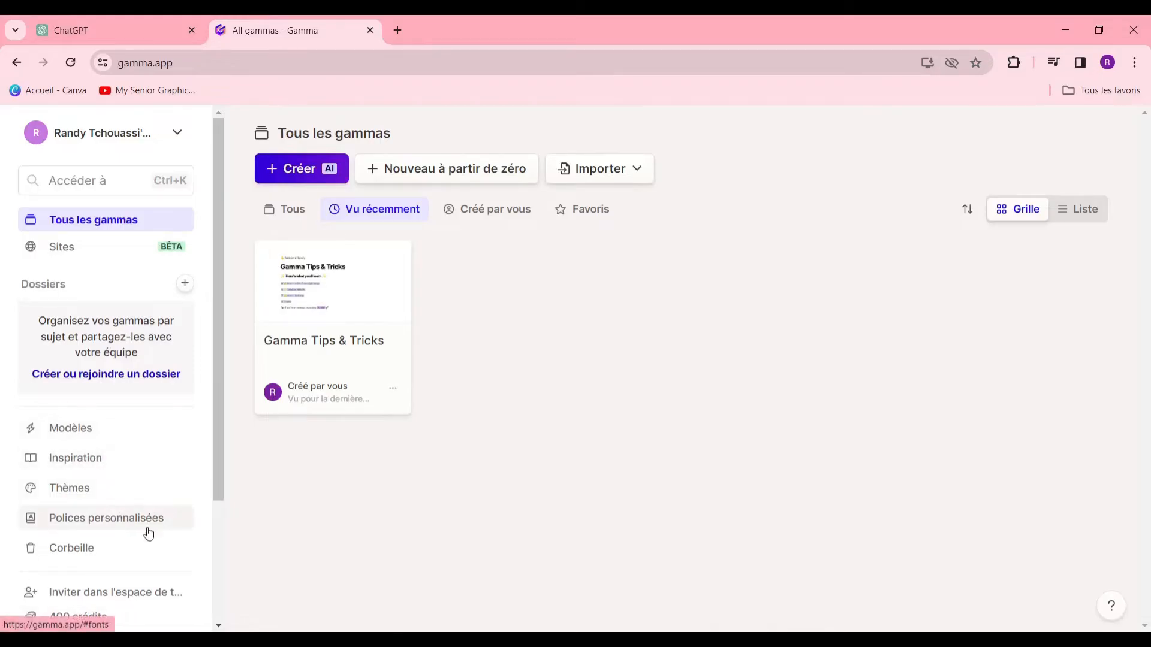
Start an AI-generated presentation and generate its outline from the prompt "presentation de qualite sur le success des iphone".
scroll(126, 544, "down", 3)
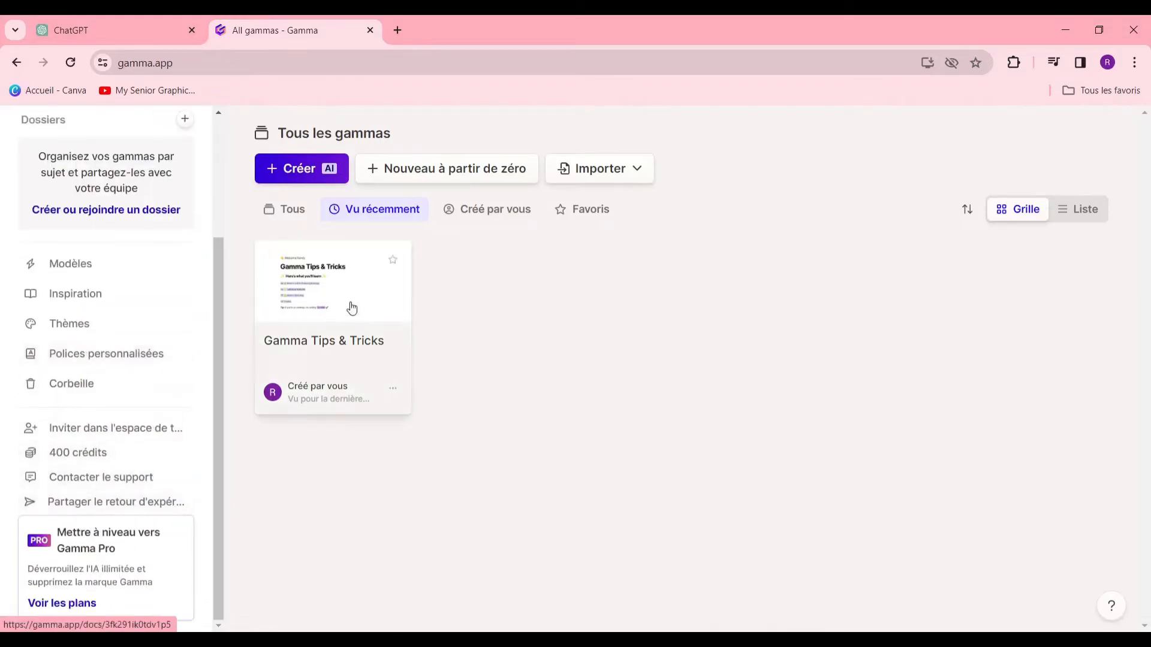
scroll(116, 315, "up", 3)
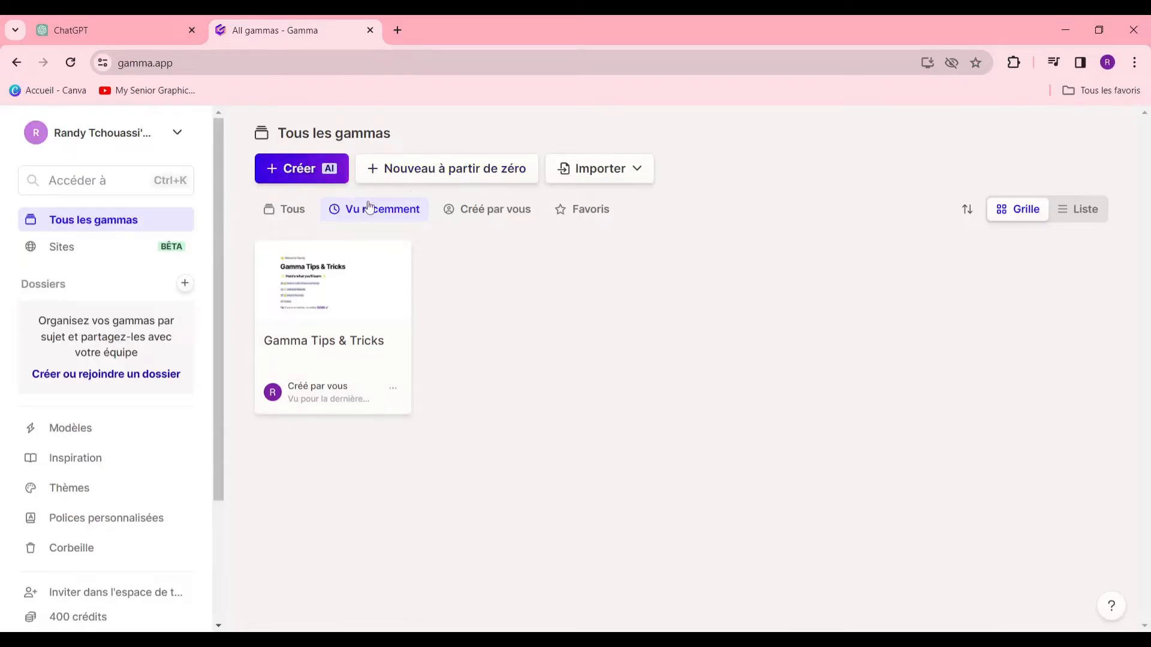
left_click(319, 186)
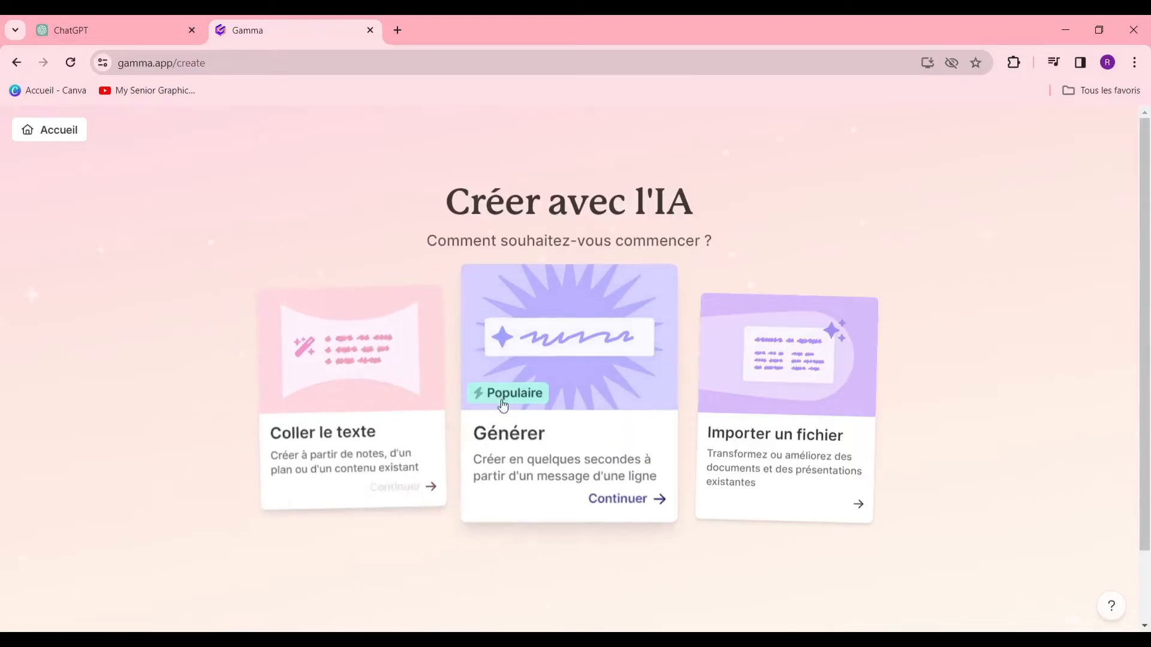
left_click(589, 377)
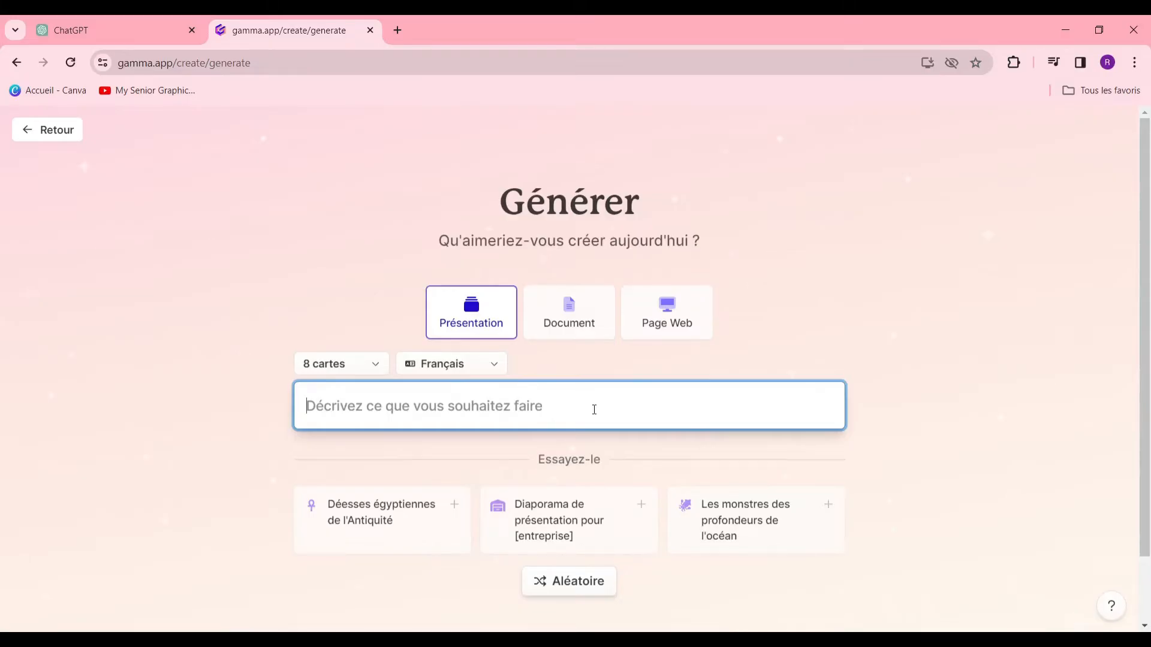
type("presentation de qualite sur le success des iphone")
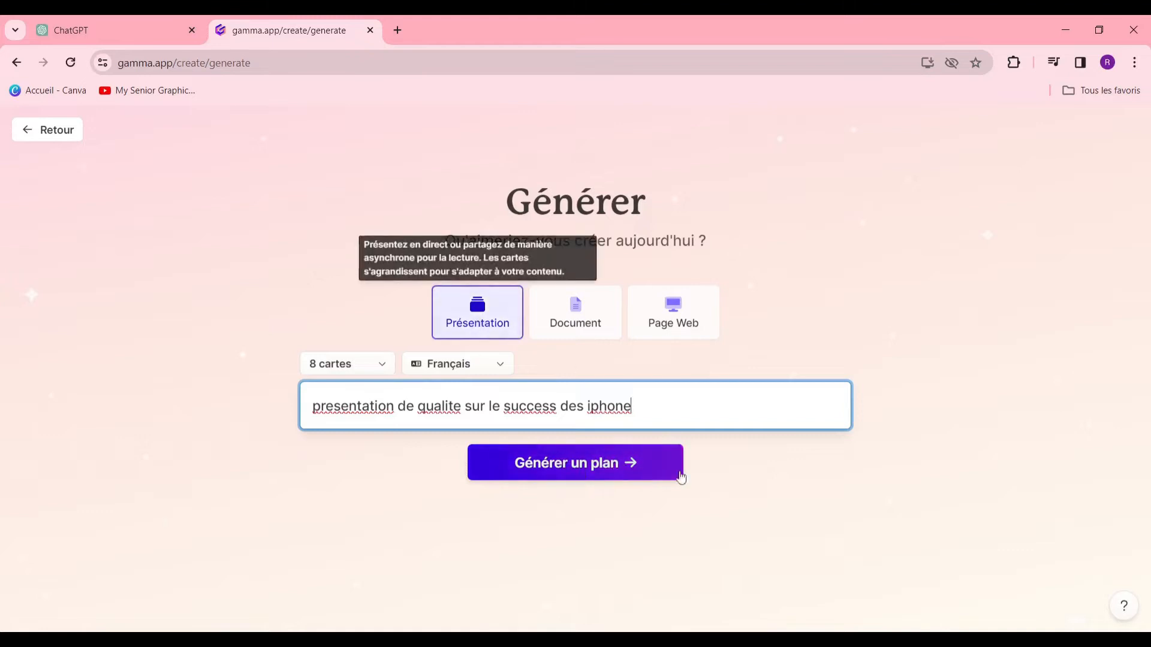
left_click(596, 465)
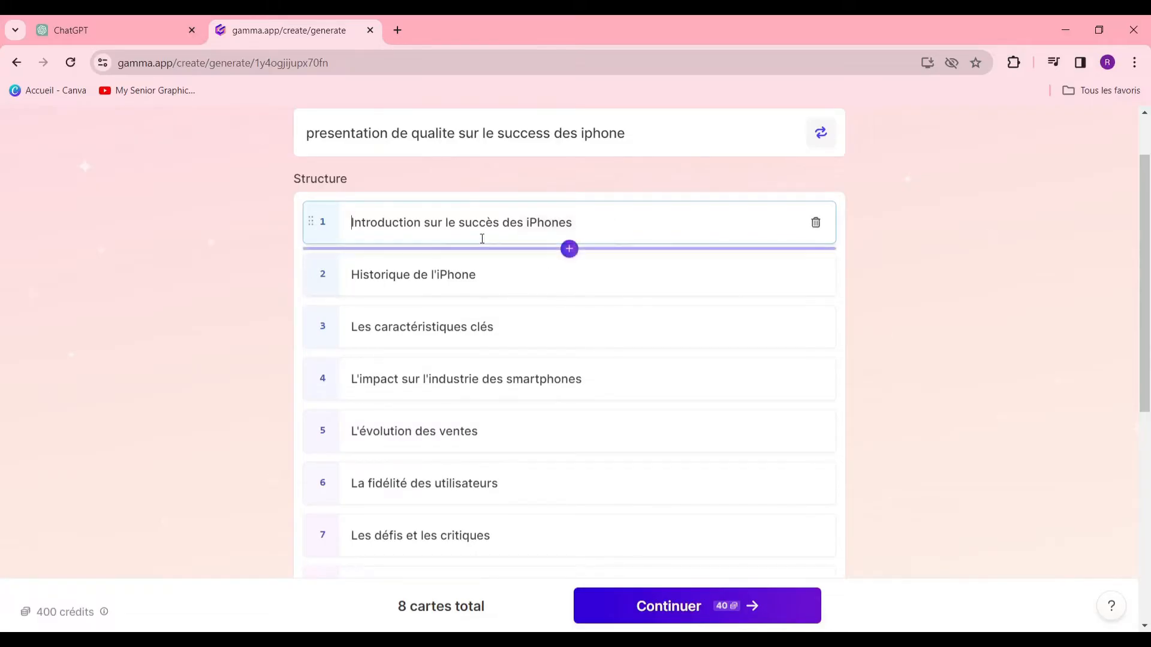
Review the generated card outline and the text amount and image settings below it.
scroll(501, 324, "down", 4)
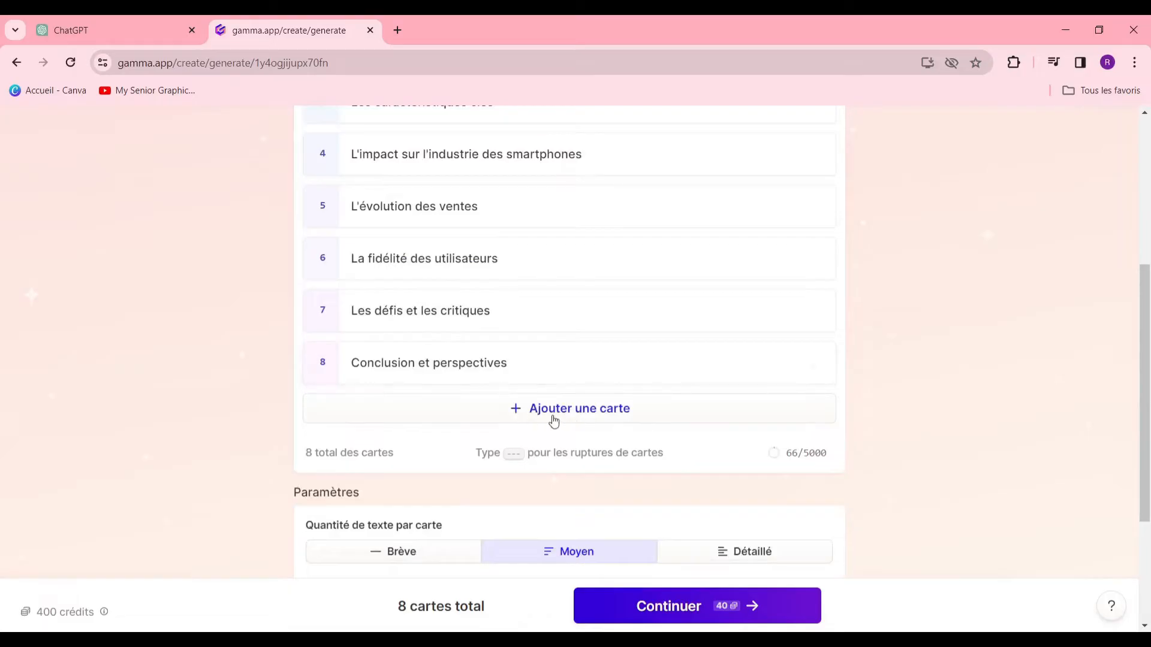
scroll(588, 352, "up", 5)
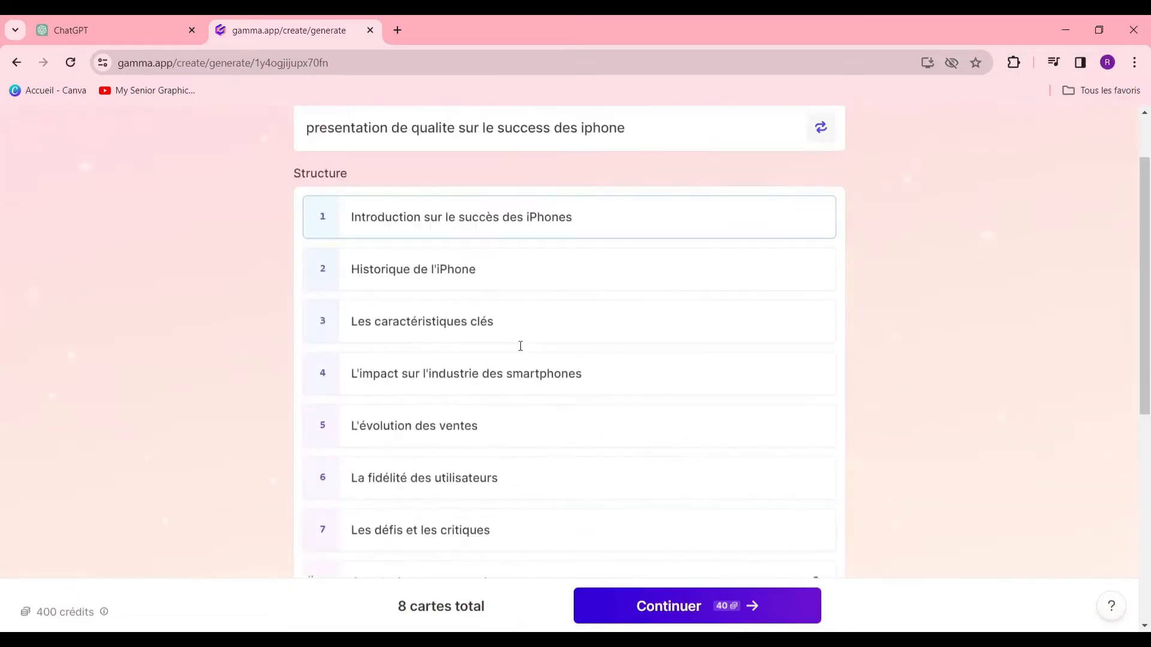
scroll(516, 352, "down", 3)
scroll(545, 358, "down", 5)
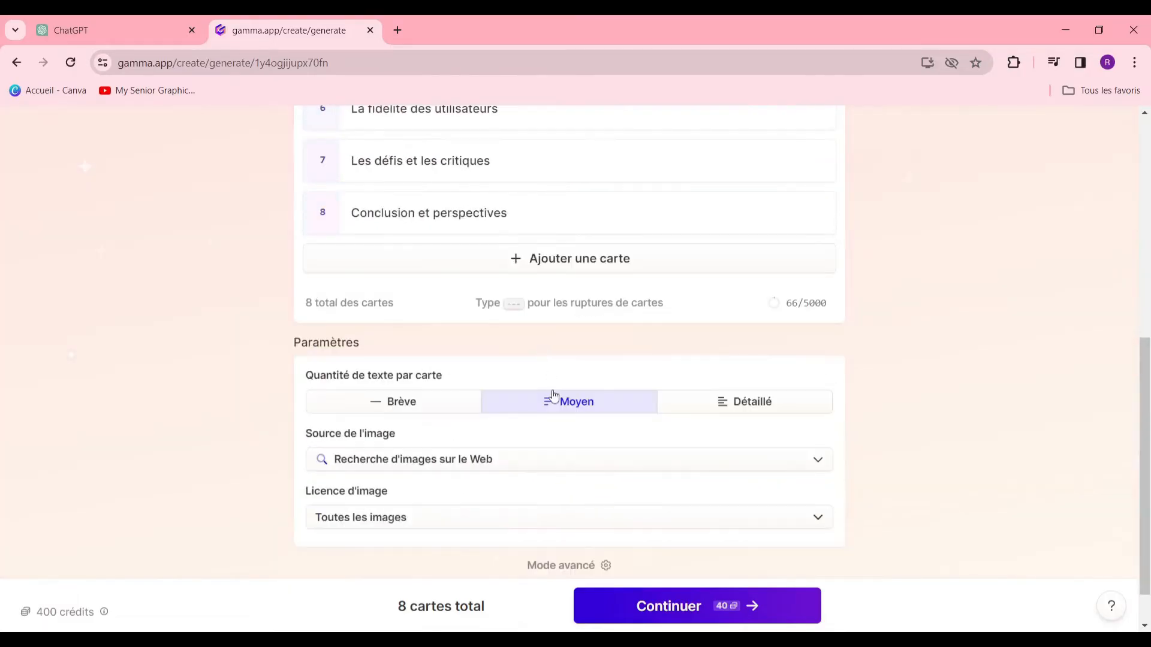
scroll(552, 401, "up", 4)
scroll(551, 381, "down", 5)
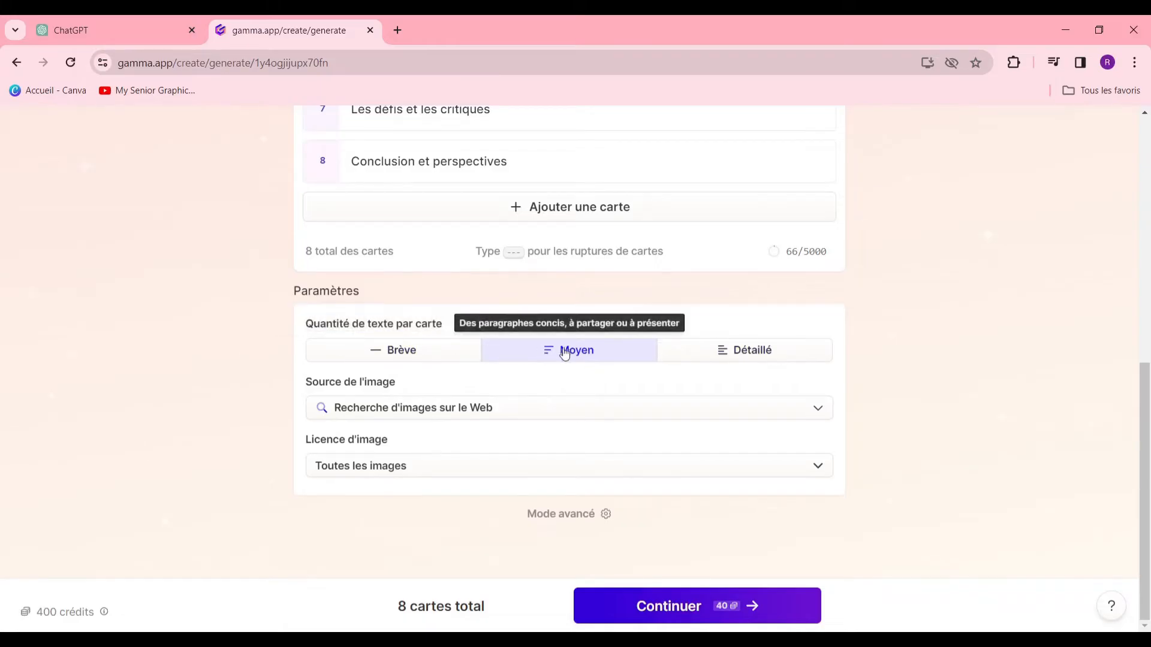
View the available image source options for the presentation.
left_click(707, 415)
left_click(706, 416)
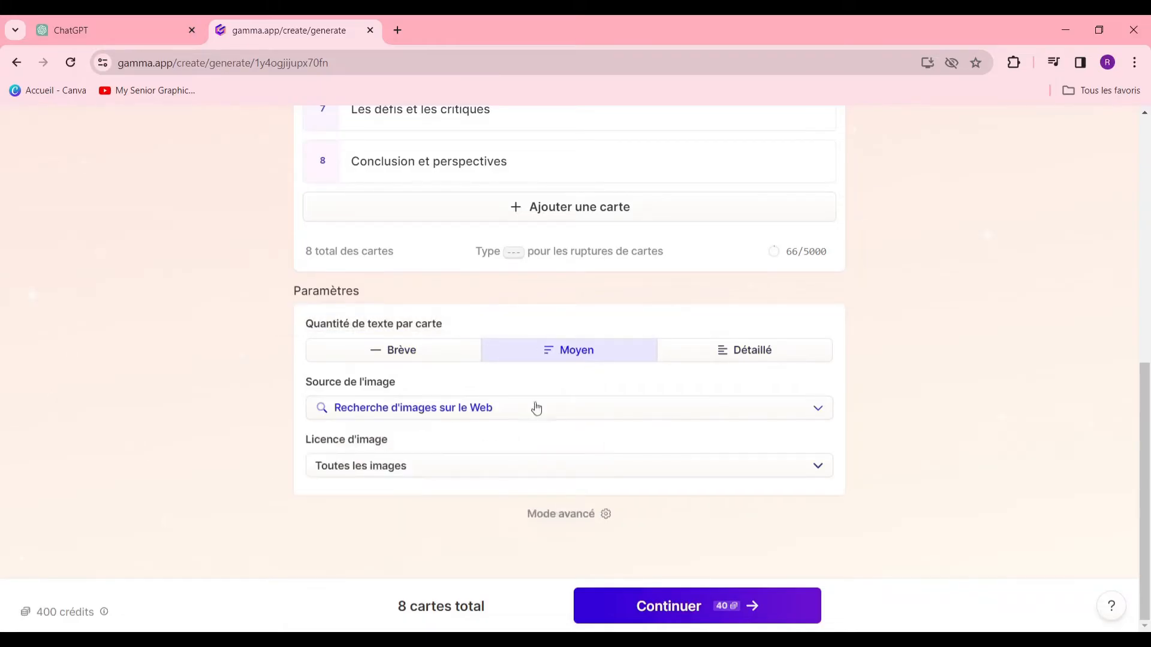
left_click(504, 419)
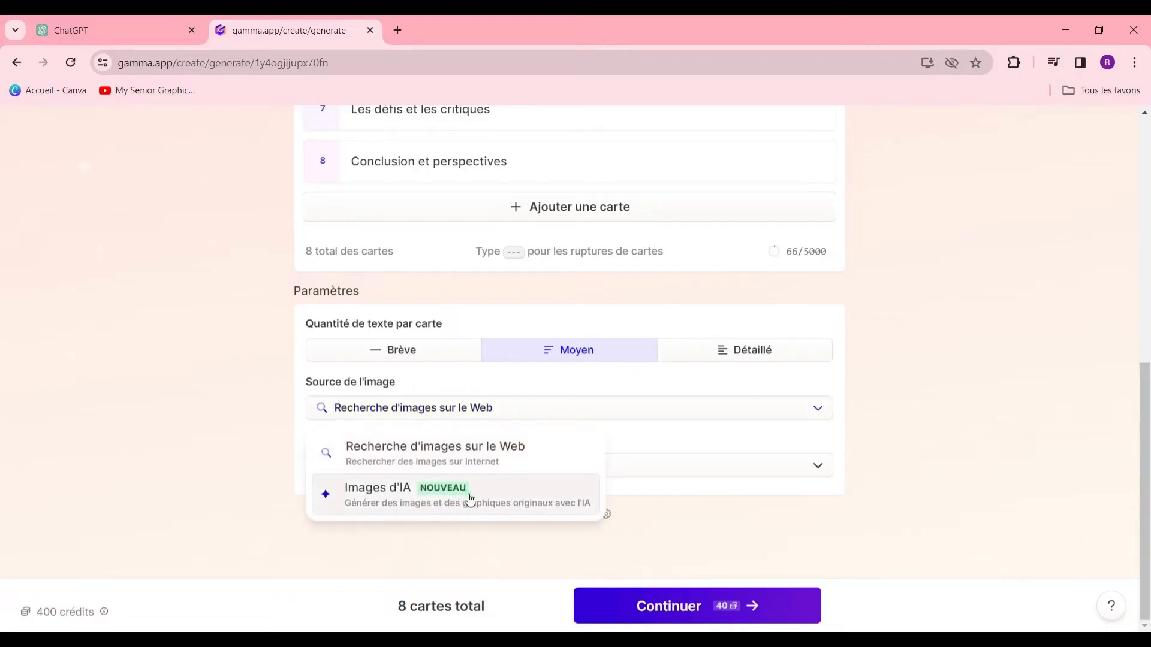
left_click(245, 471)
Check the card outline once more, accept it with its settings and continue to the theme selection.
scroll(514, 424, "up", 5)
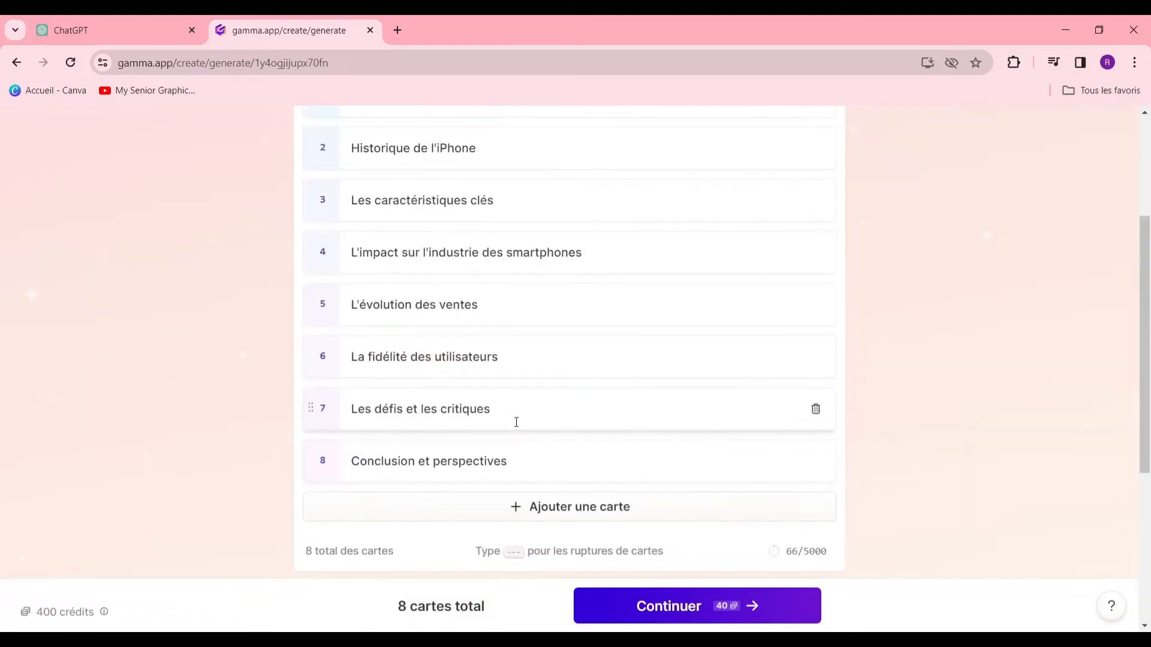
scroll(527, 408, "down", 5)
scroll(612, 424, "up", 8)
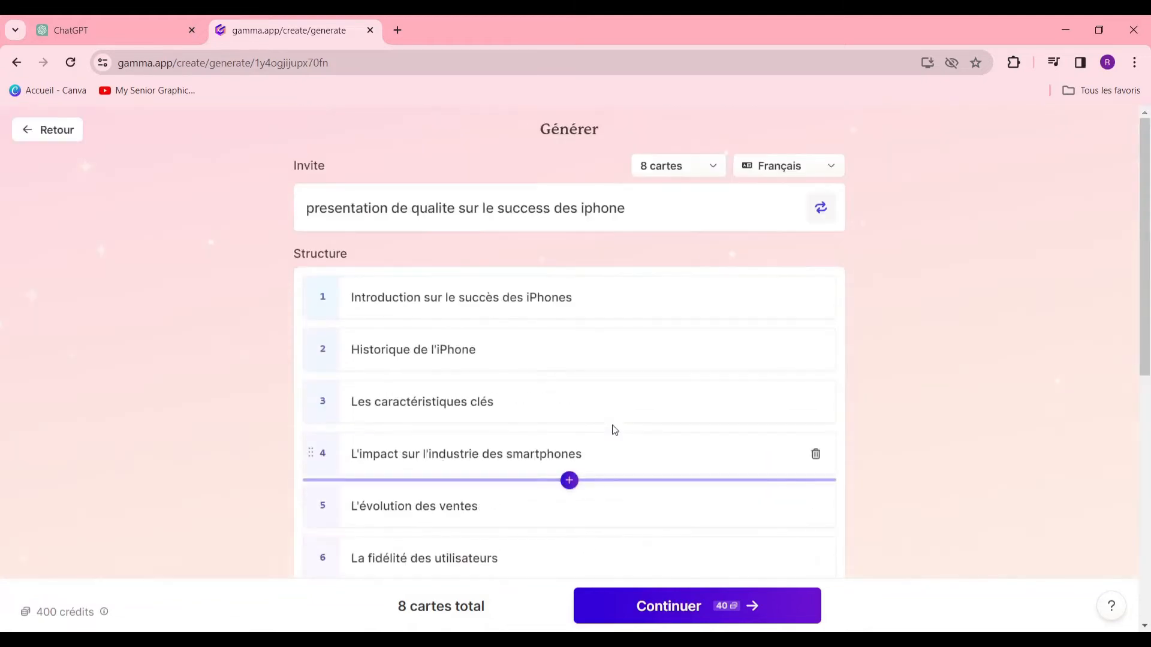
scroll(613, 429, "down", 5)
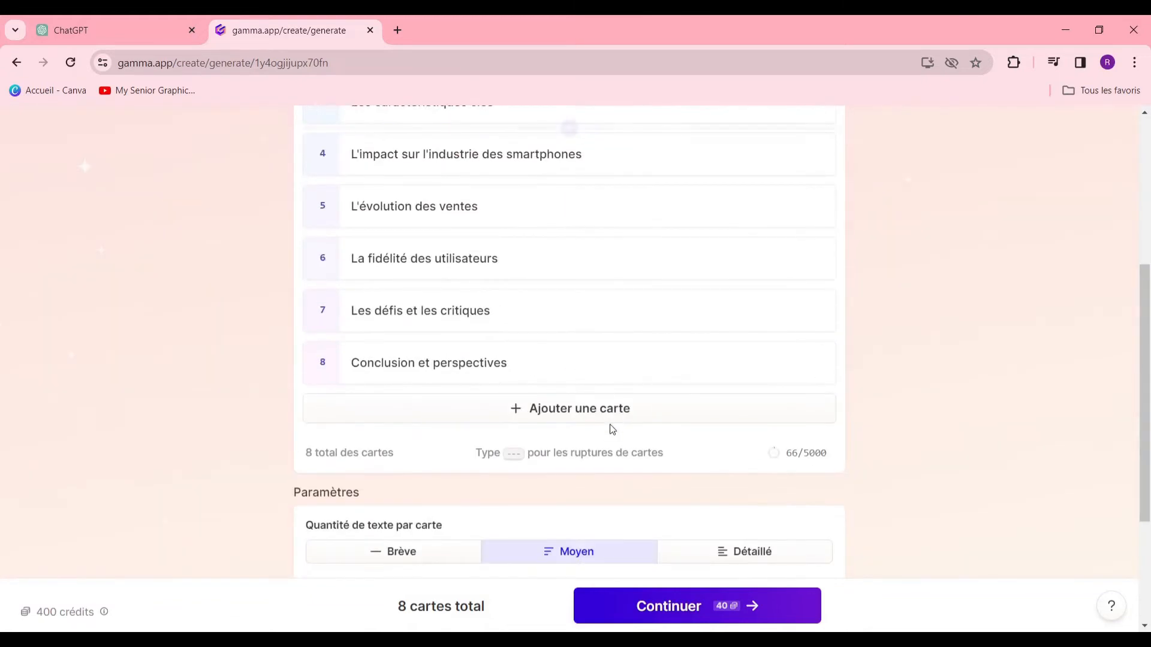
scroll(326, 258, "up", 3)
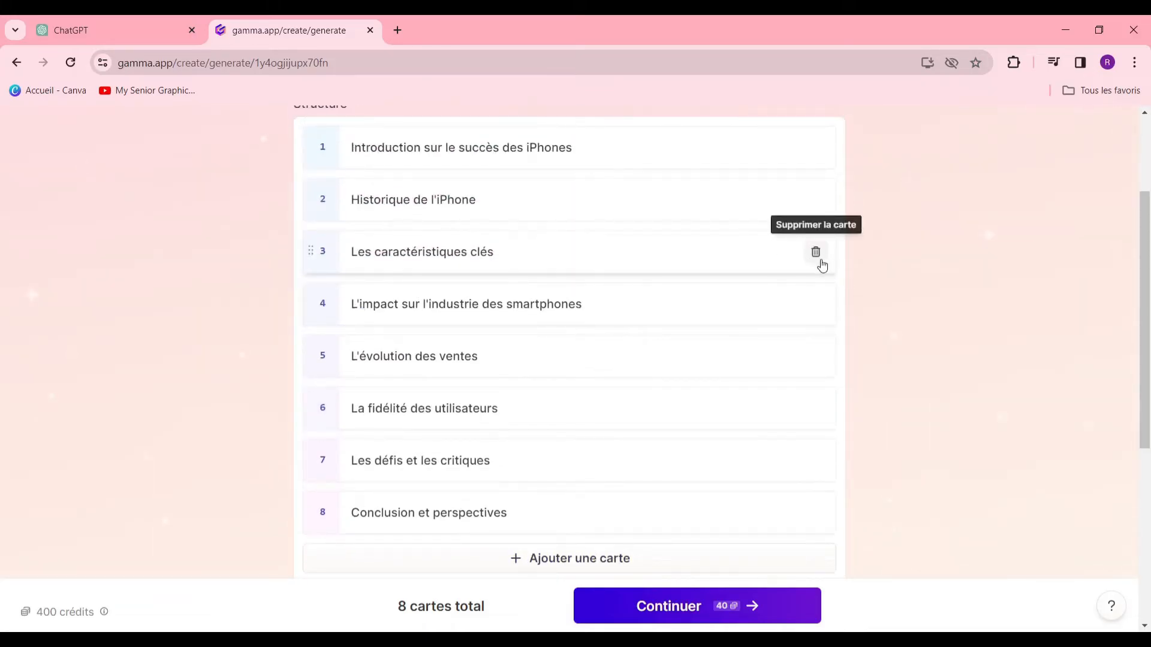
scroll(680, 371, "down", 5)
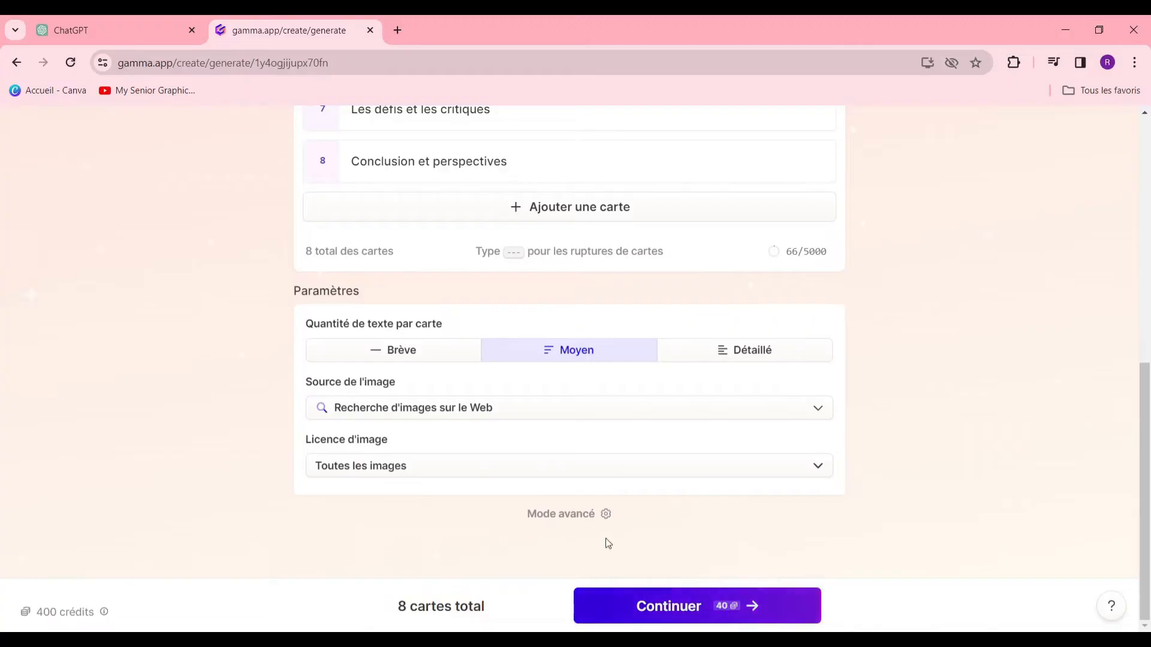
left_click(664, 607)
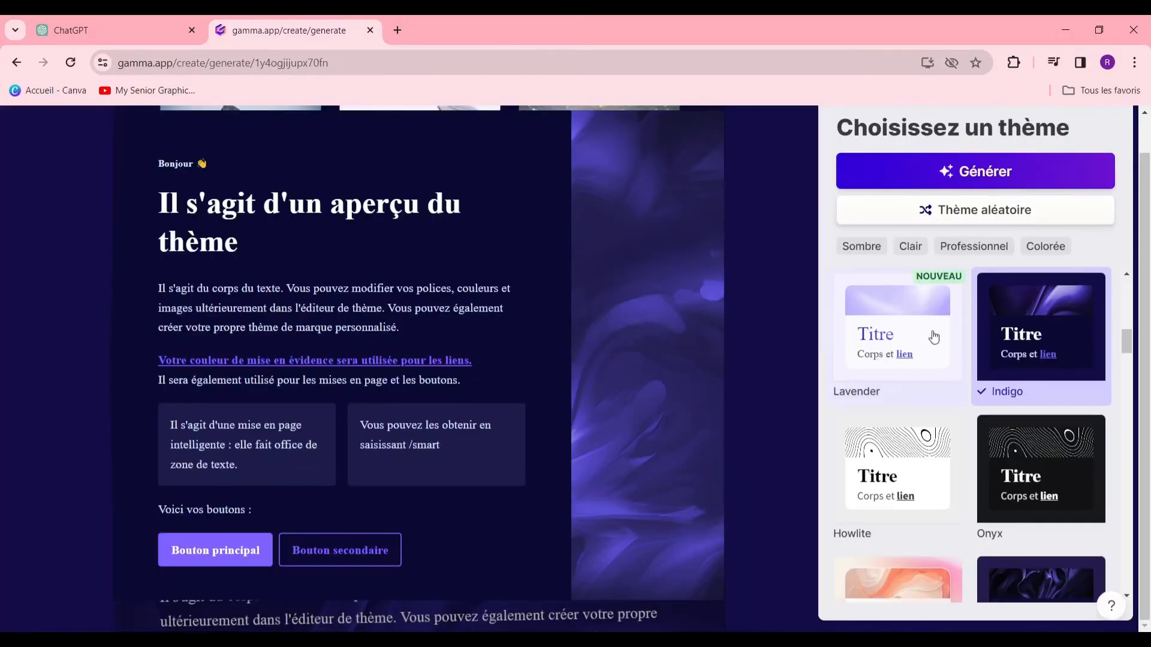
Browse the theme gallery and select the Prism theme for the presentation.
scroll(879, 344, "down", 3)
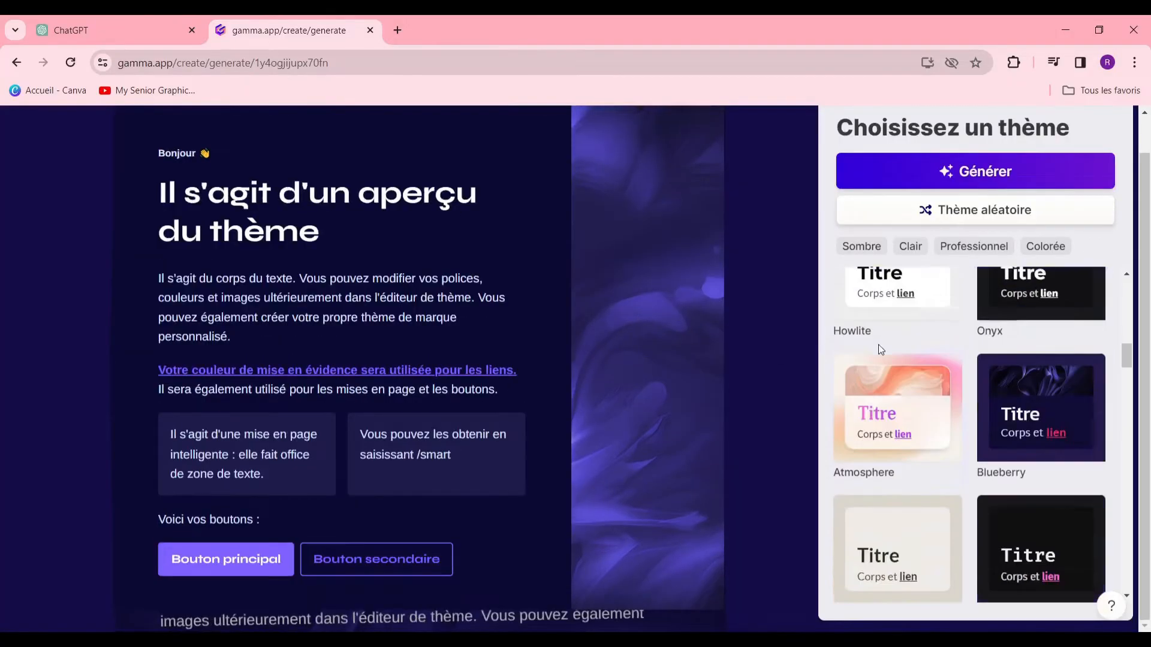
scroll(899, 372, "up", 2)
scroll(911, 393, "down", 2)
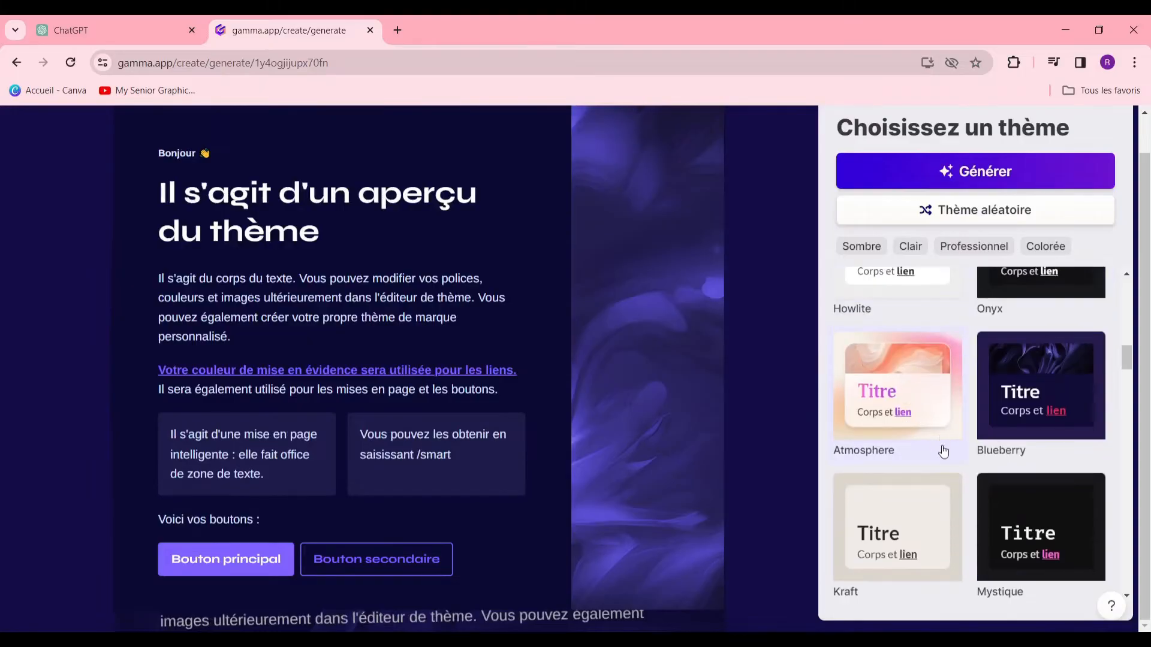
scroll(942, 449, "down", 2)
scroll(941, 470, "down", 2)
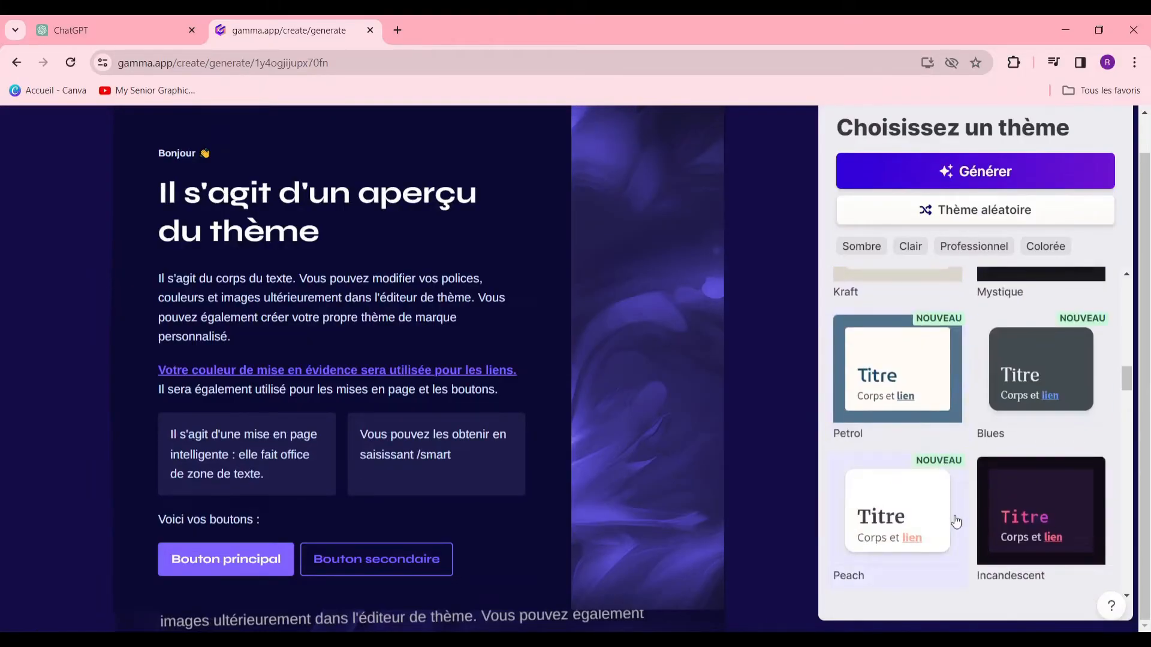
scroll(956, 518, "up", 3)
scroll(956, 517, "up", 5)
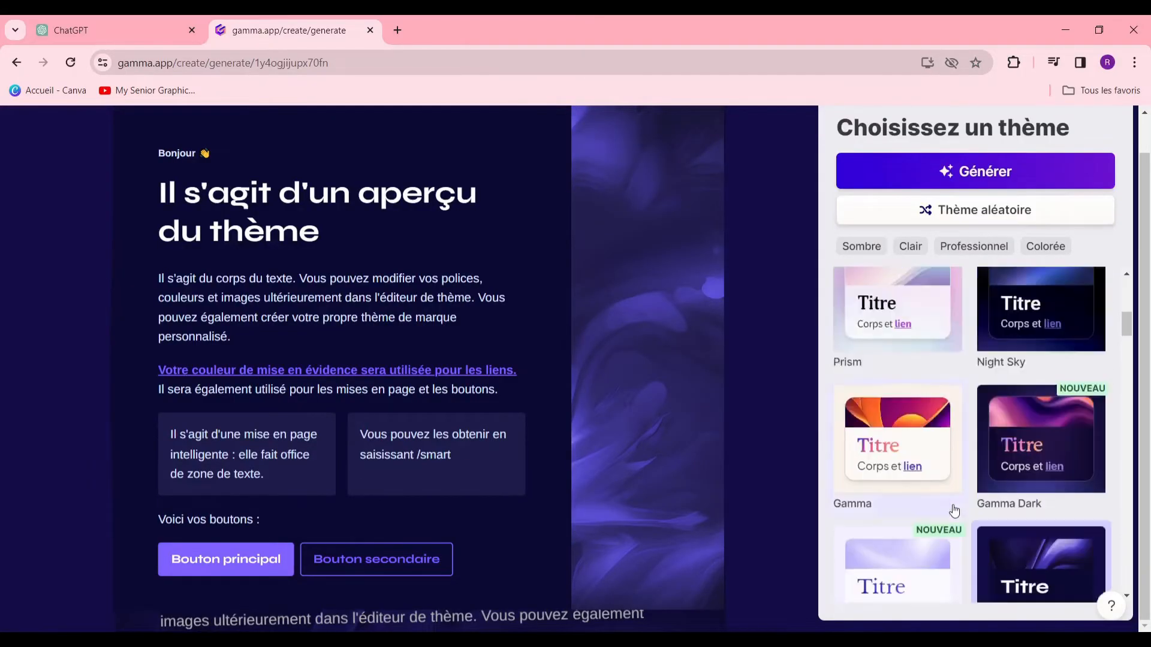
scroll(953, 509, "down", 2)
scroll(928, 467, "up", 1)
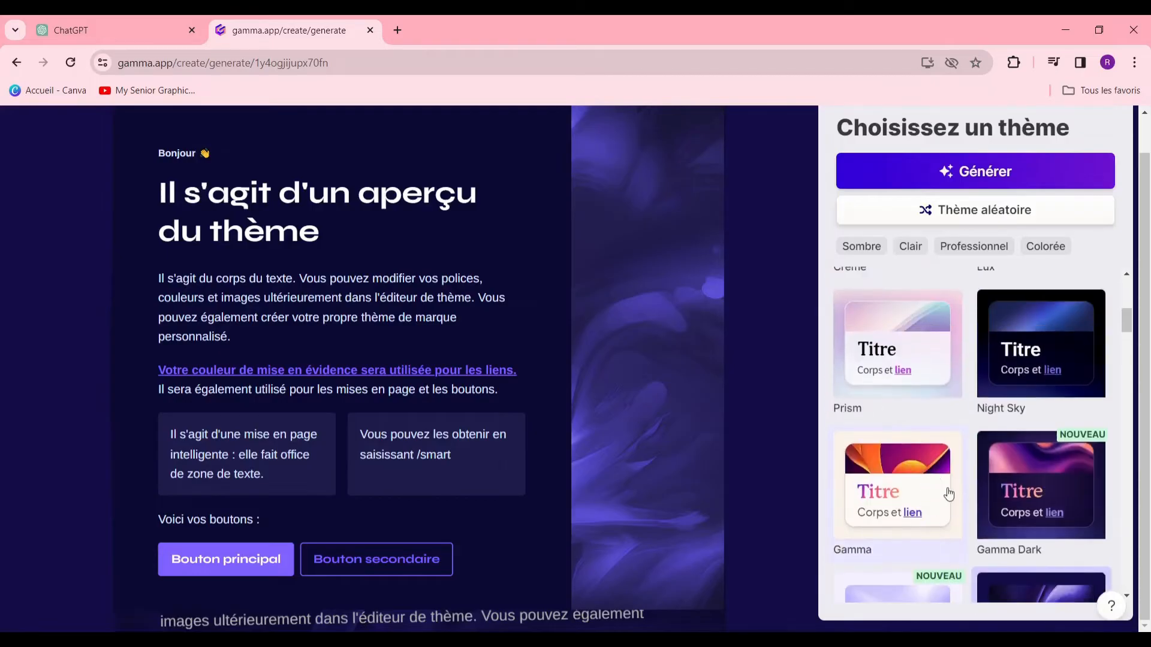
left_click(906, 324)
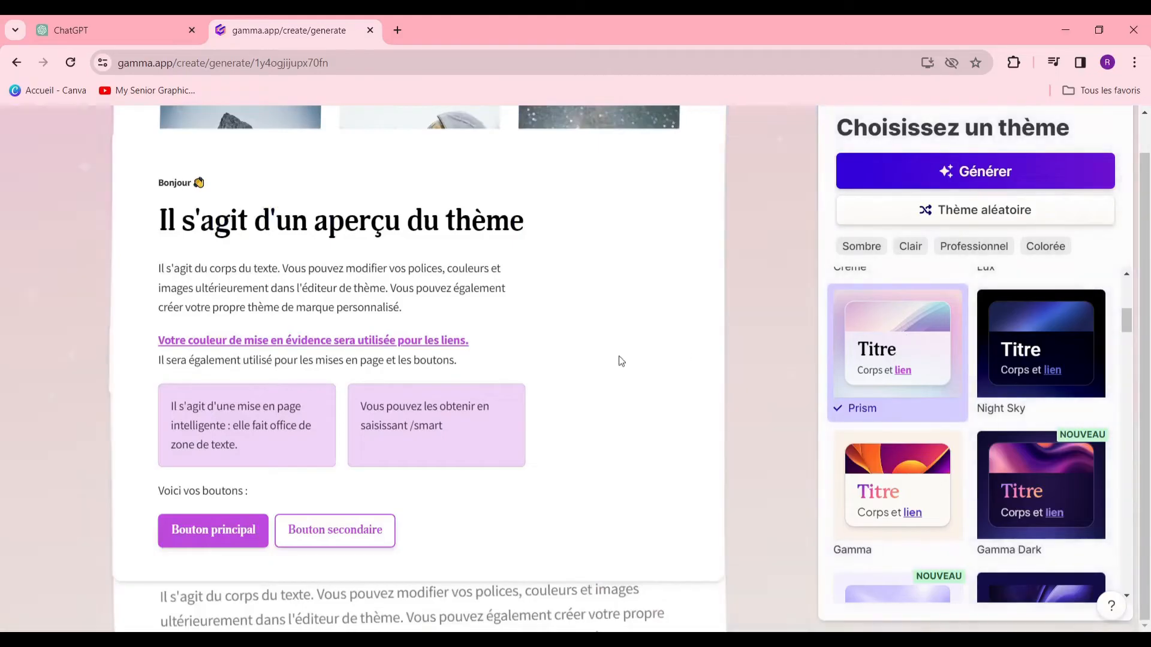
Generate the presentation with the selected theme.
left_click(951, 171)
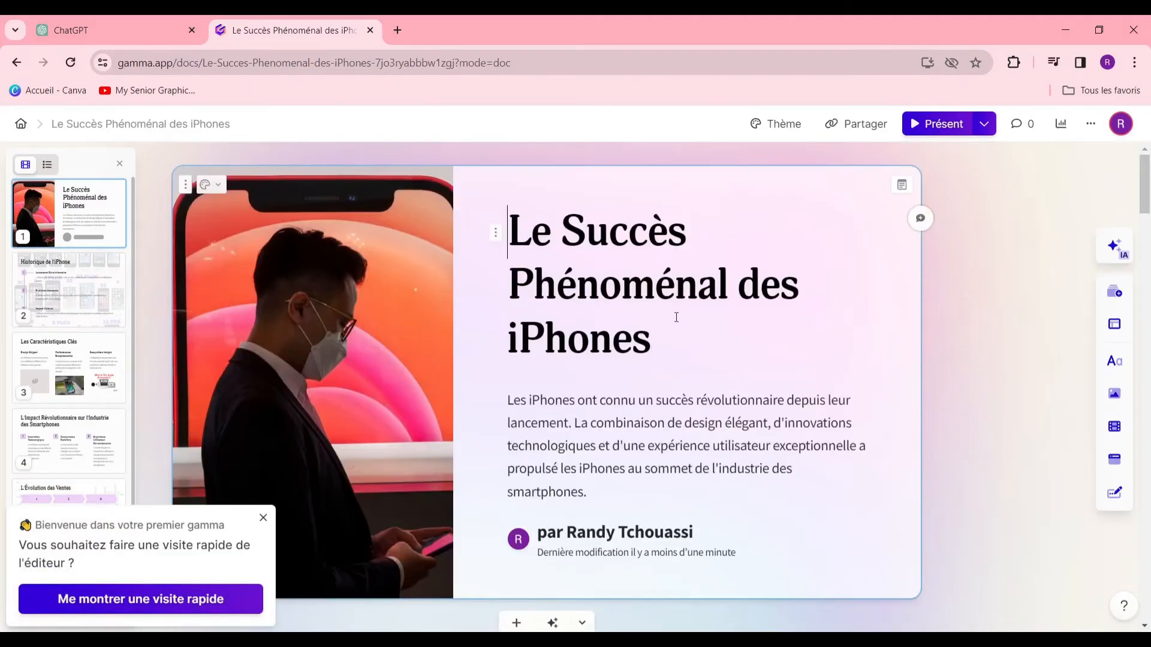
scroll(676, 317, "down", 1)
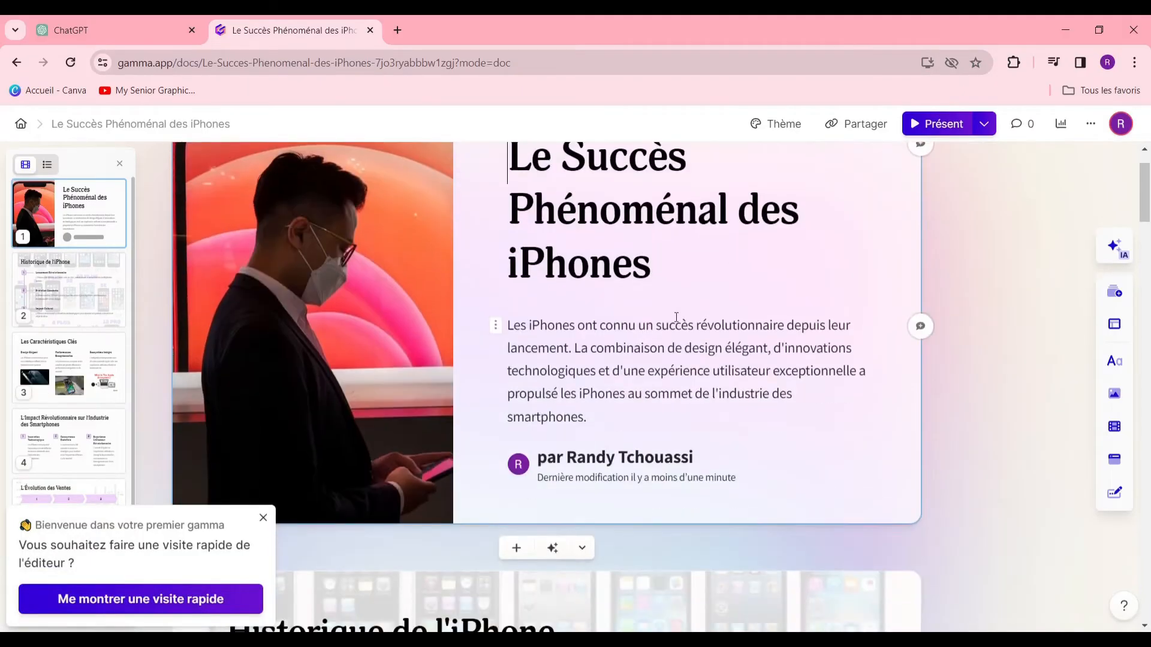
scroll(599, 319, "up", 1)
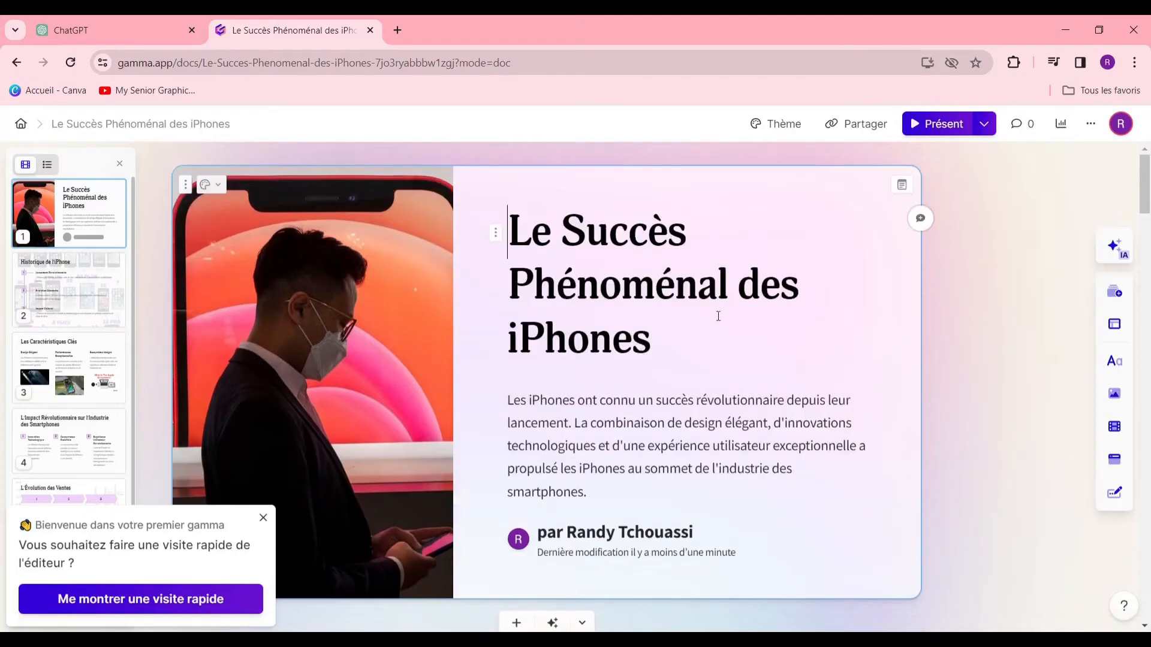
Examine the generated cards from the iPhone history through the conclusion, including their texts, images and layouts, and return to the title card.
scroll(718, 316, "down", 10)
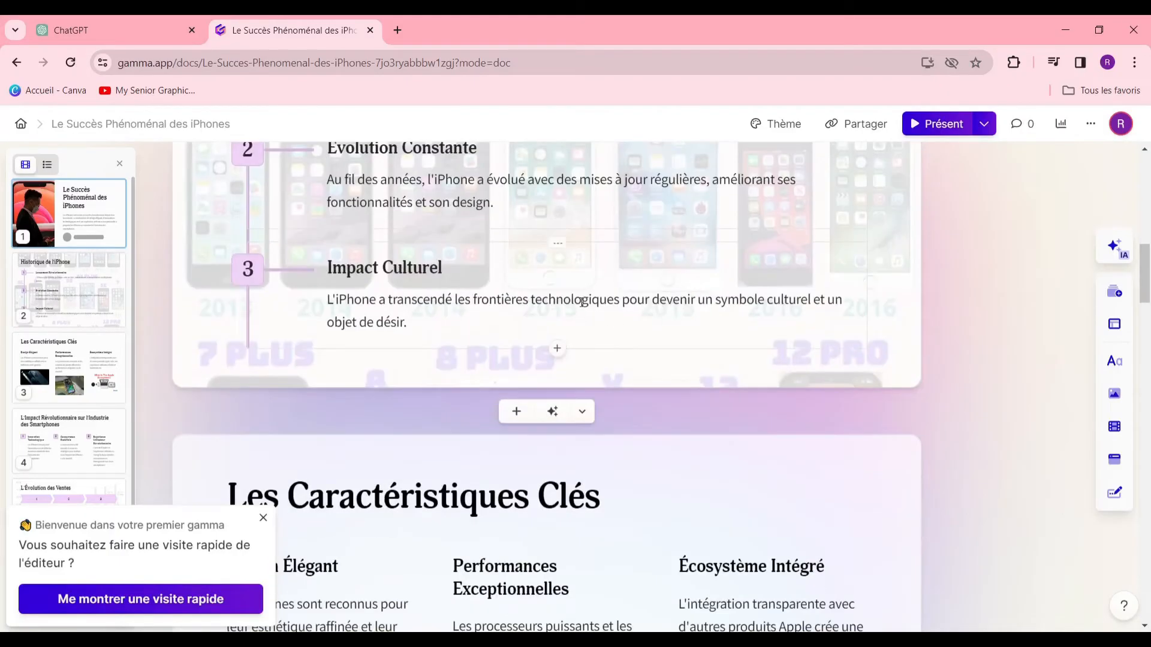
scroll(584, 301, "up", 4)
scroll(588, 286, "down", 8)
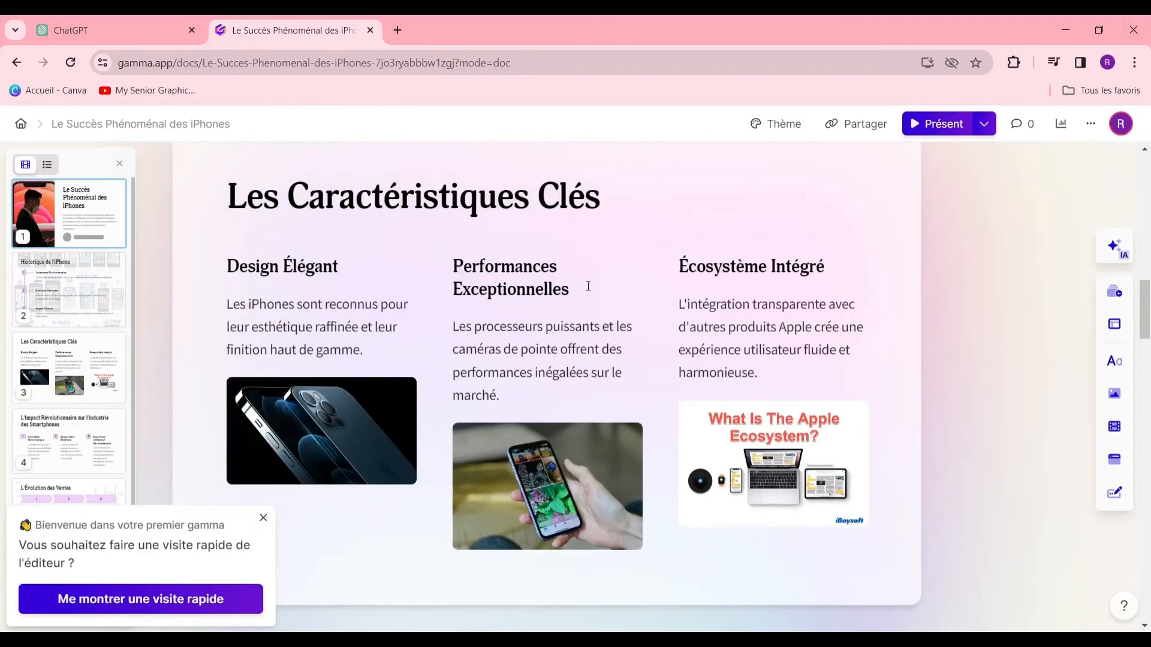
scroll(588, 286, "down", 2)
scroll(581, 277, "up", 2)
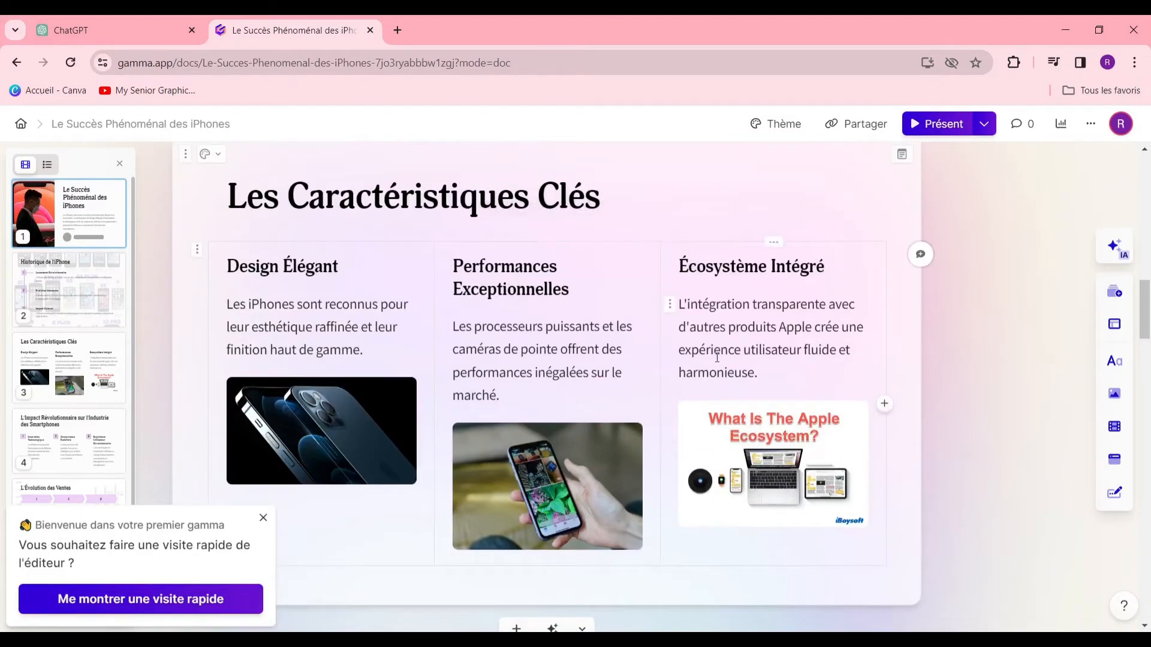
scroll(663, 303, "down", 10)
scroll(688, 358, "down", 20)
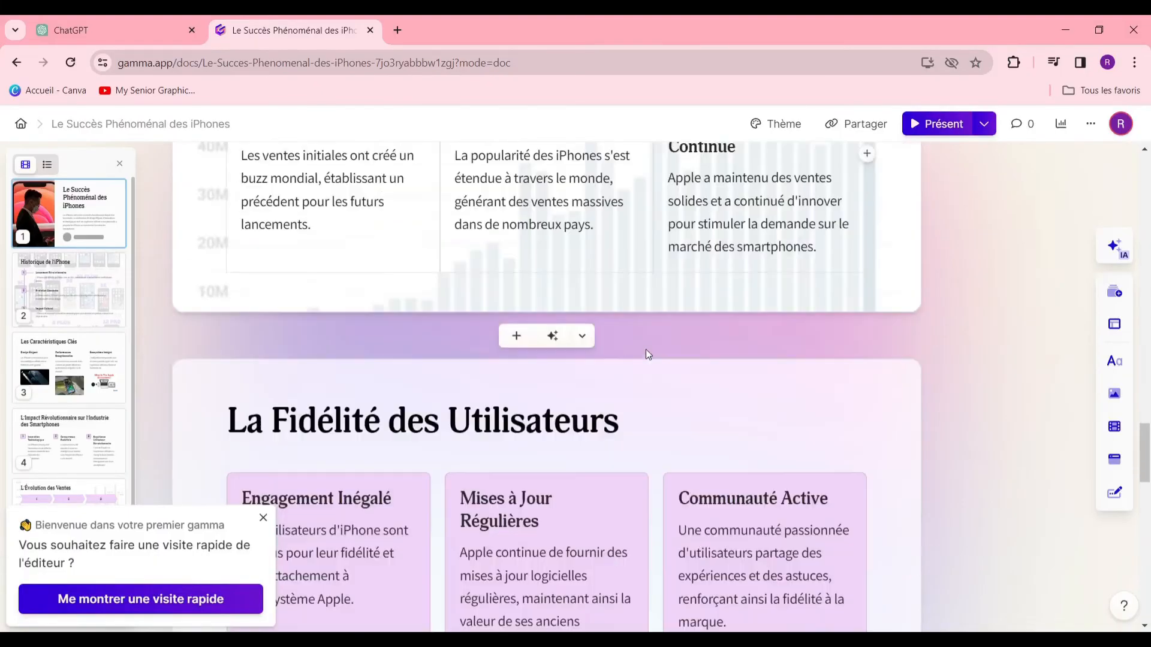
scroll(618, 341, "down", 8)
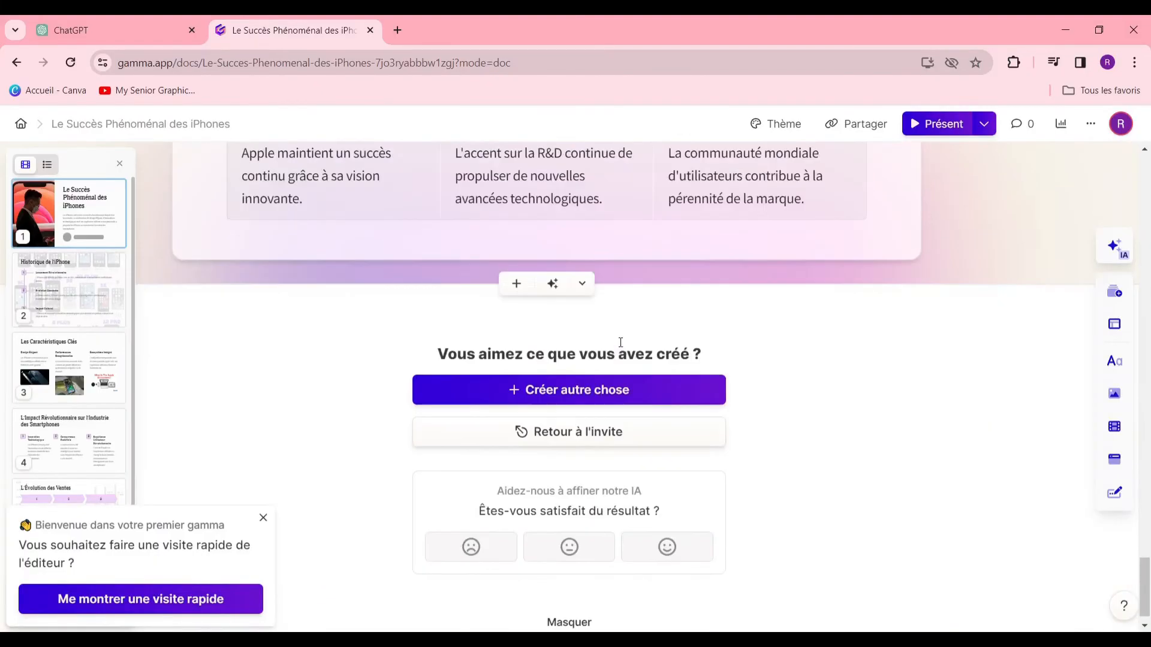
scroll(612, 339, "up", 8)
scroll(613, 339, "up", 20)
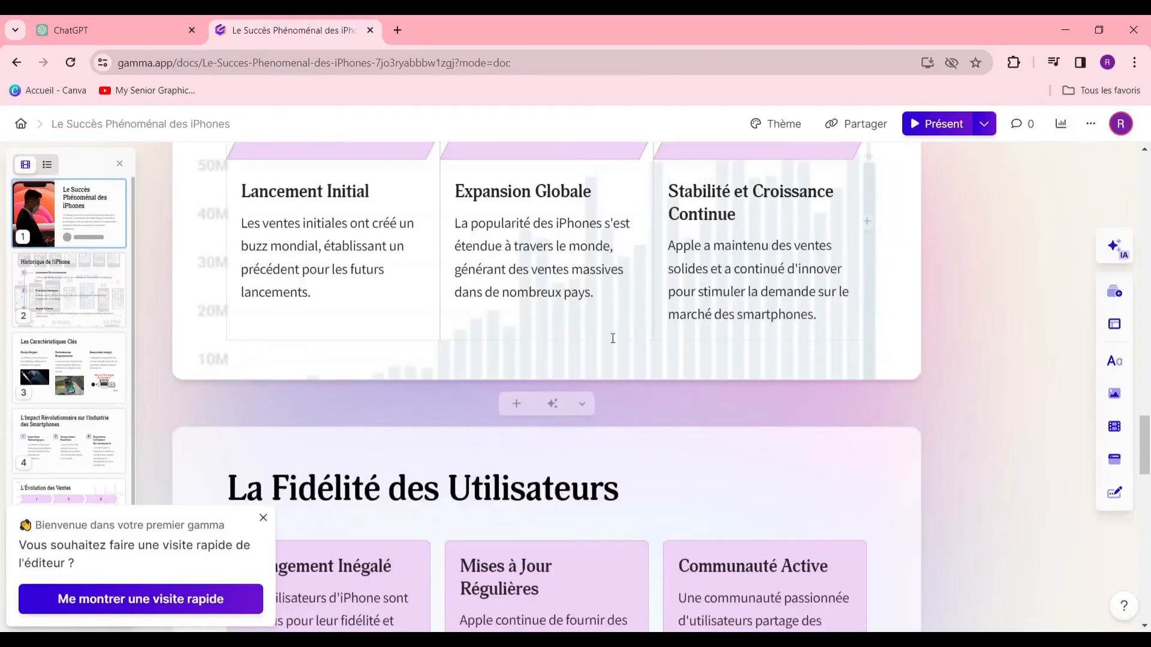
scroll(617, 319, "up", 10)
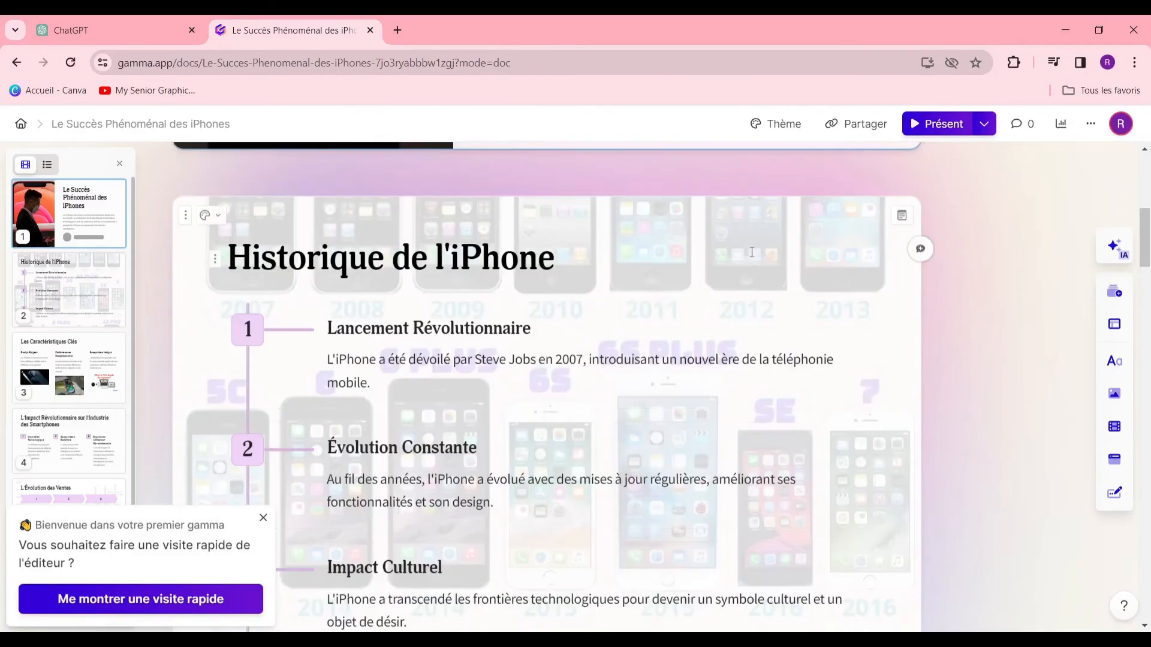
scroll(635, 288, "up", 7)
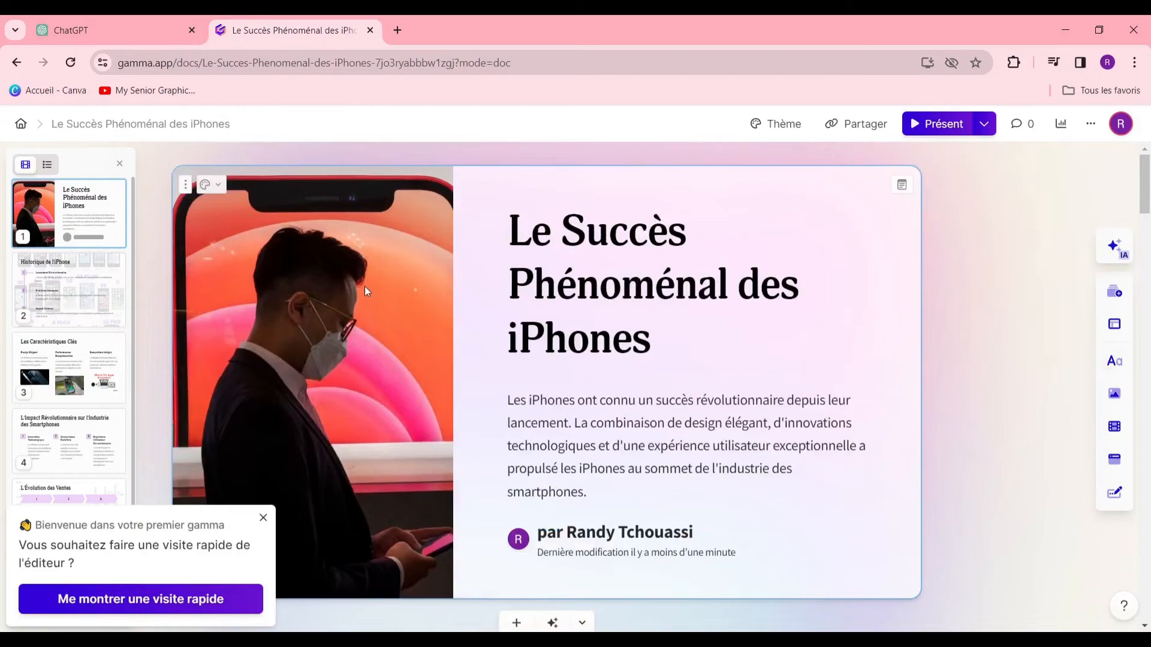
Select the title card's image to show its editing options, and add an extra space after "révolutionnaire" in the introductory paragraph.
left_click(365, 286)
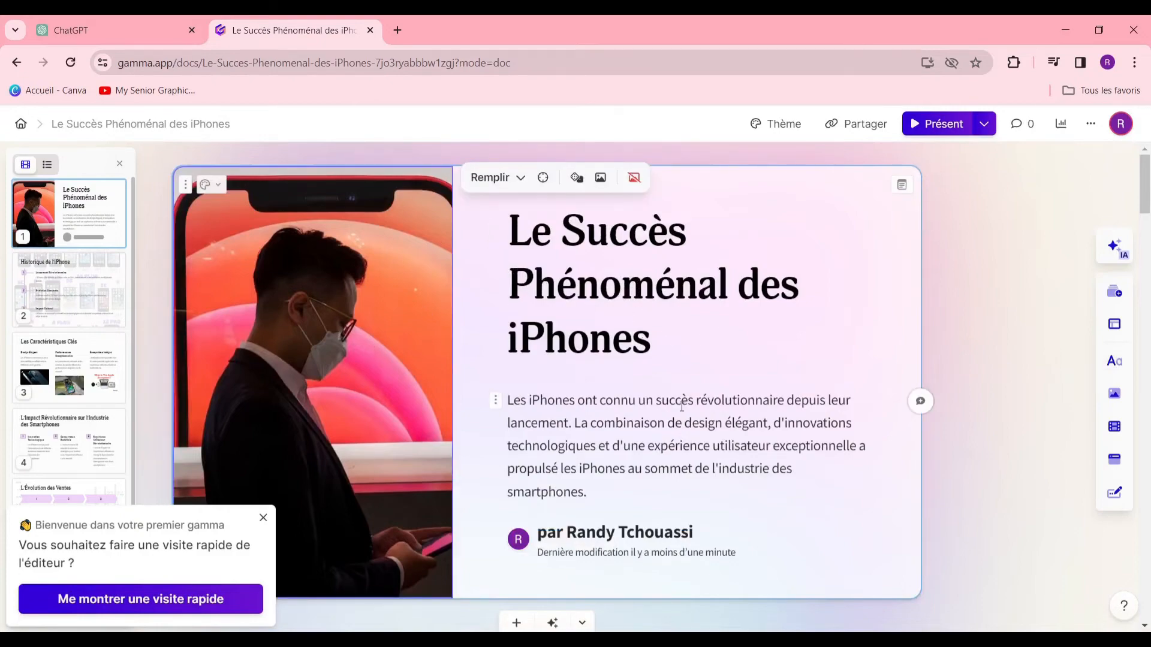
scroll(649, 240, "down", 6)
scroll(649, 180, "up", 3)
scroll(649, 166, "up", 4)
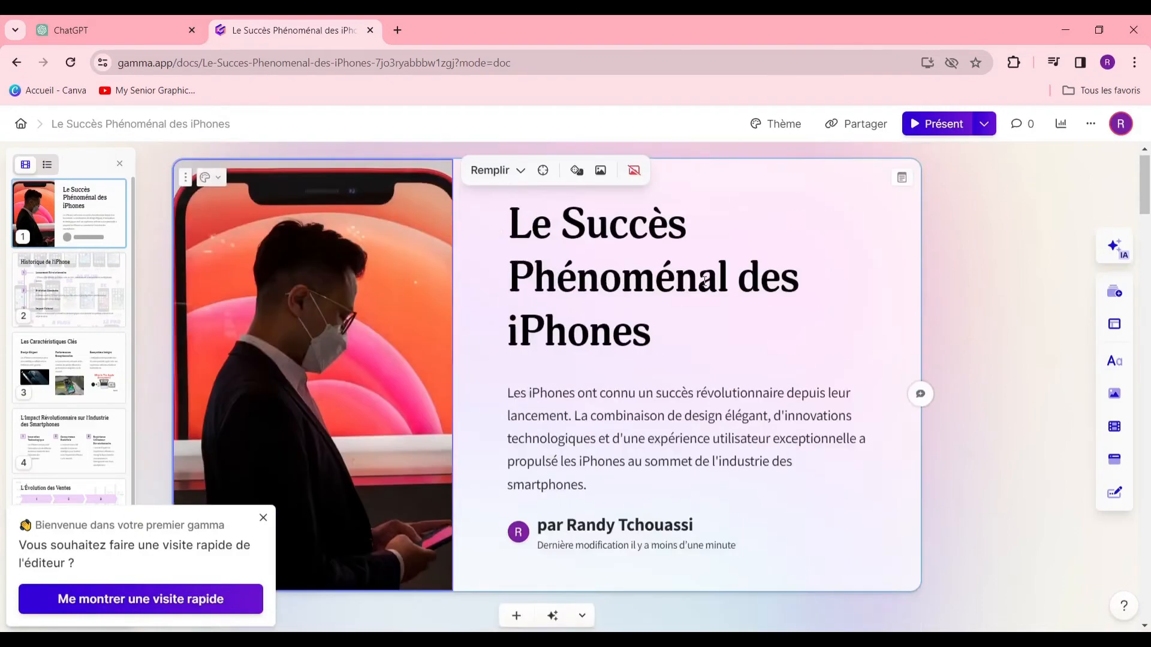
left_click(709, 400)
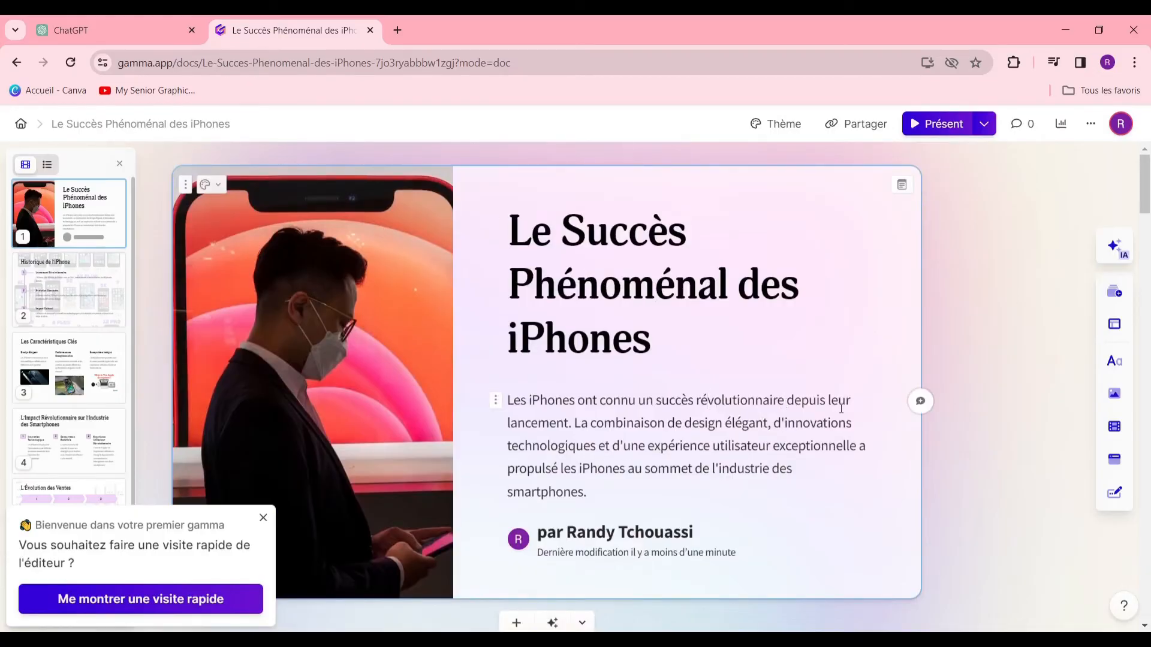
type("h")
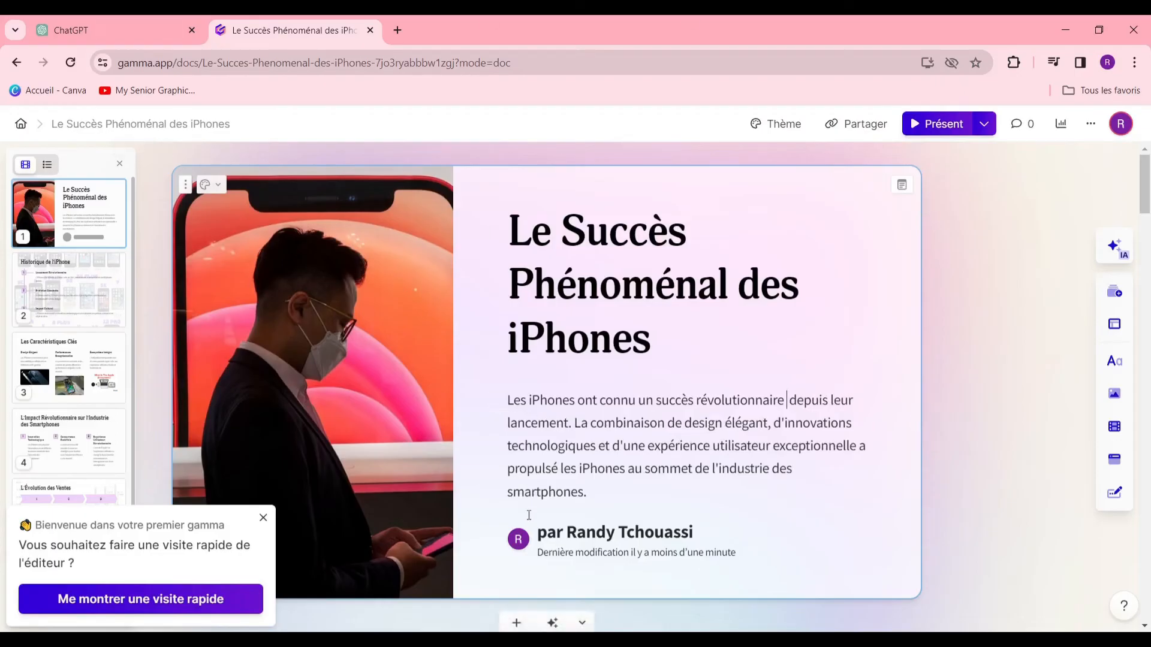
Delete the author block with the last-edited time from the title card.
left_click(560, 535)
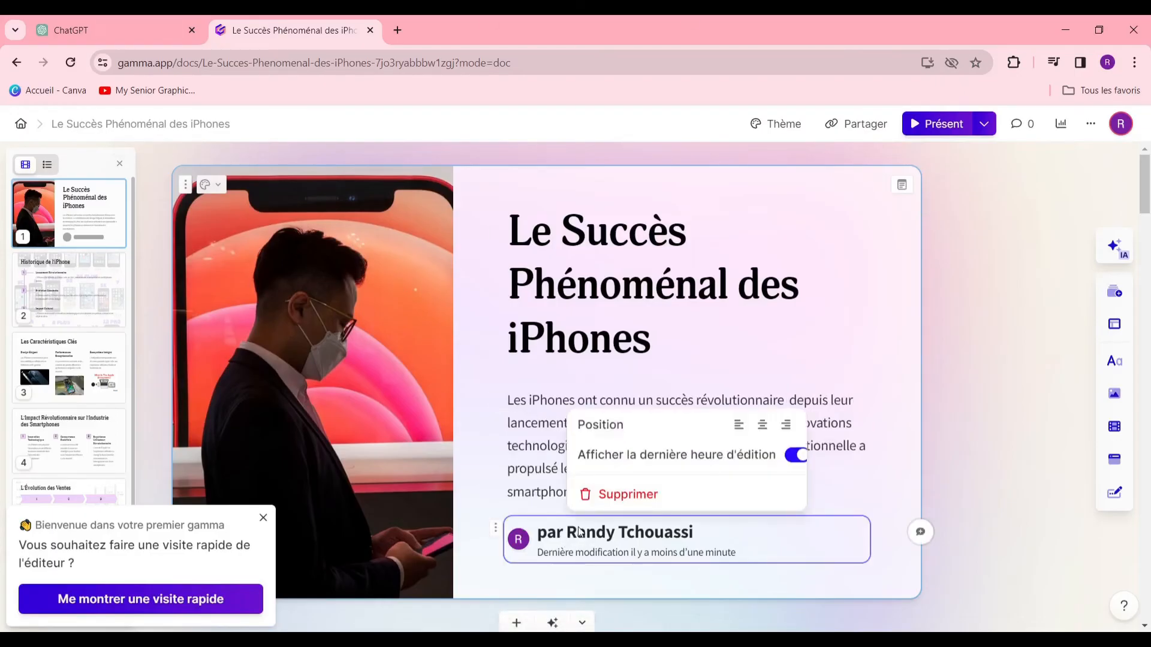
left_click(608, 493)
scroll(675, 385, "down", 6)
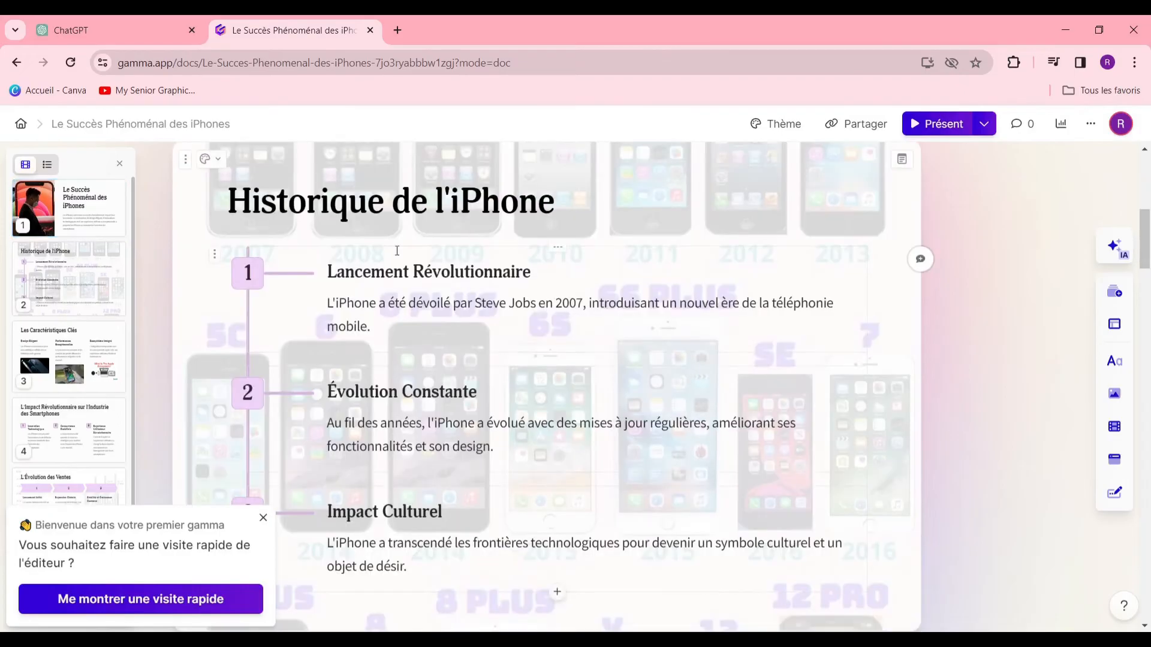
scroll(705, 250, "up", 6)
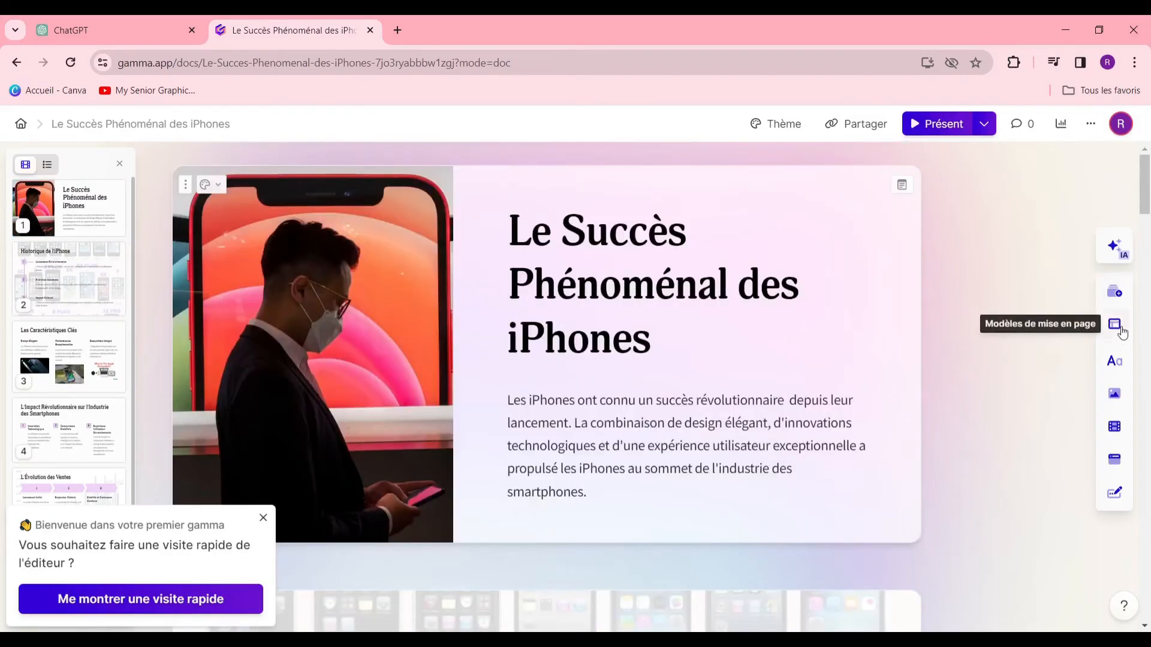
Look over the content insertion tools and check all the cards once more, ending back at the title card.
left_click(1113, 394)
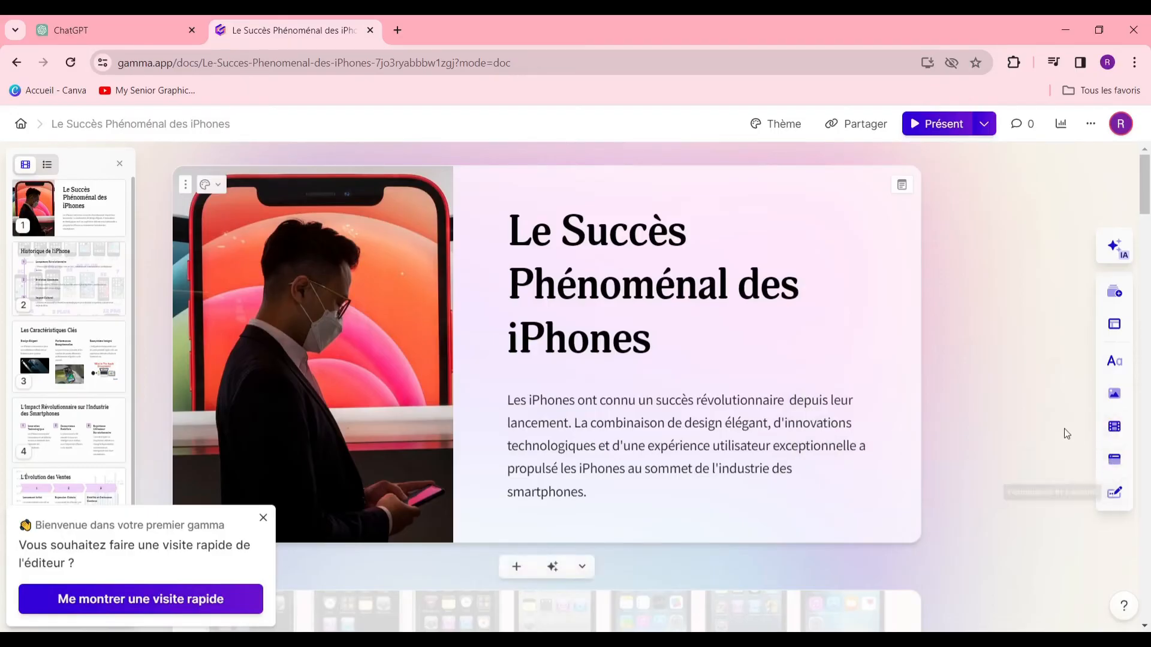
scroll(840, 293, "down", 20)
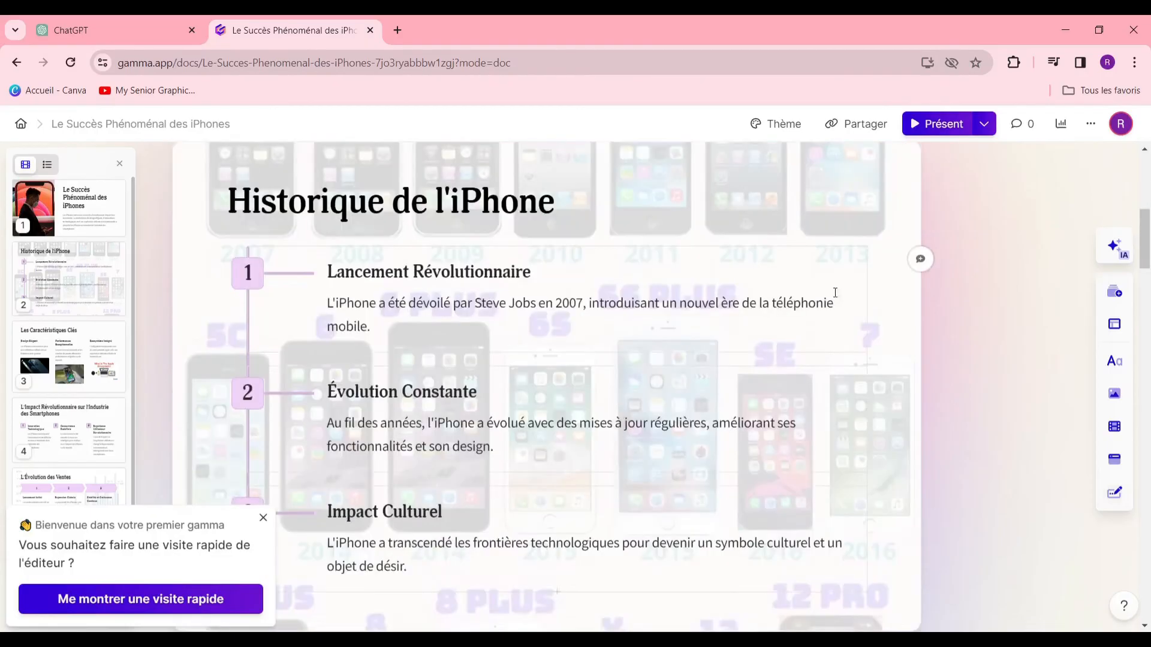
scroll(738, 316, "down", 15)
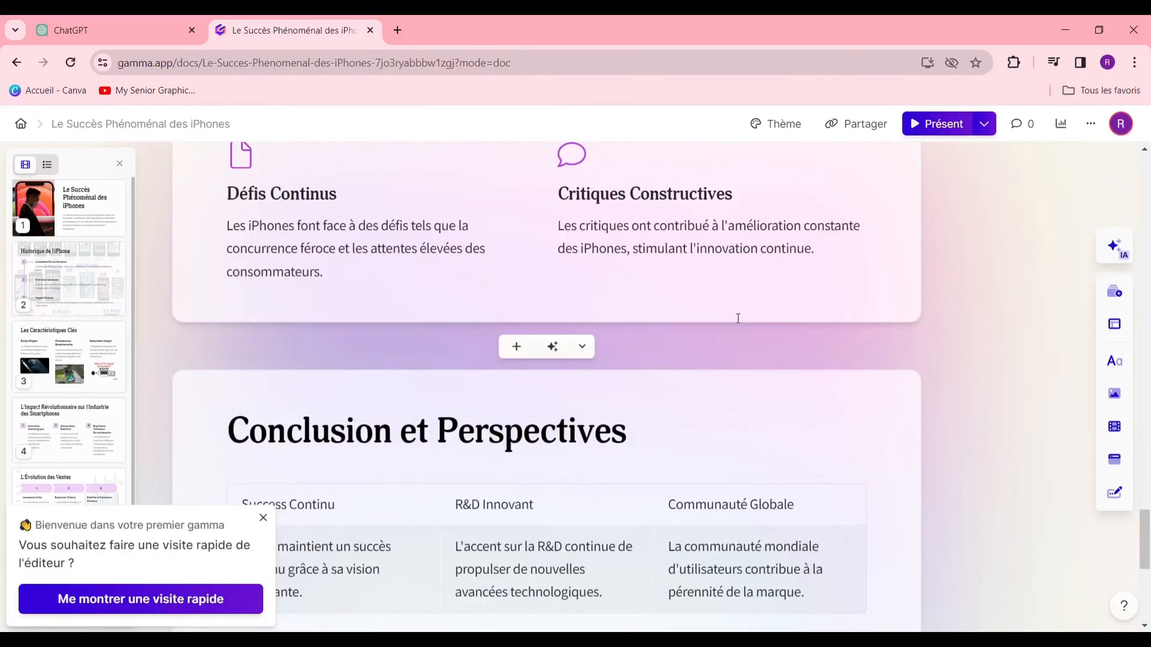
scroll(669, 349, "up", 20)
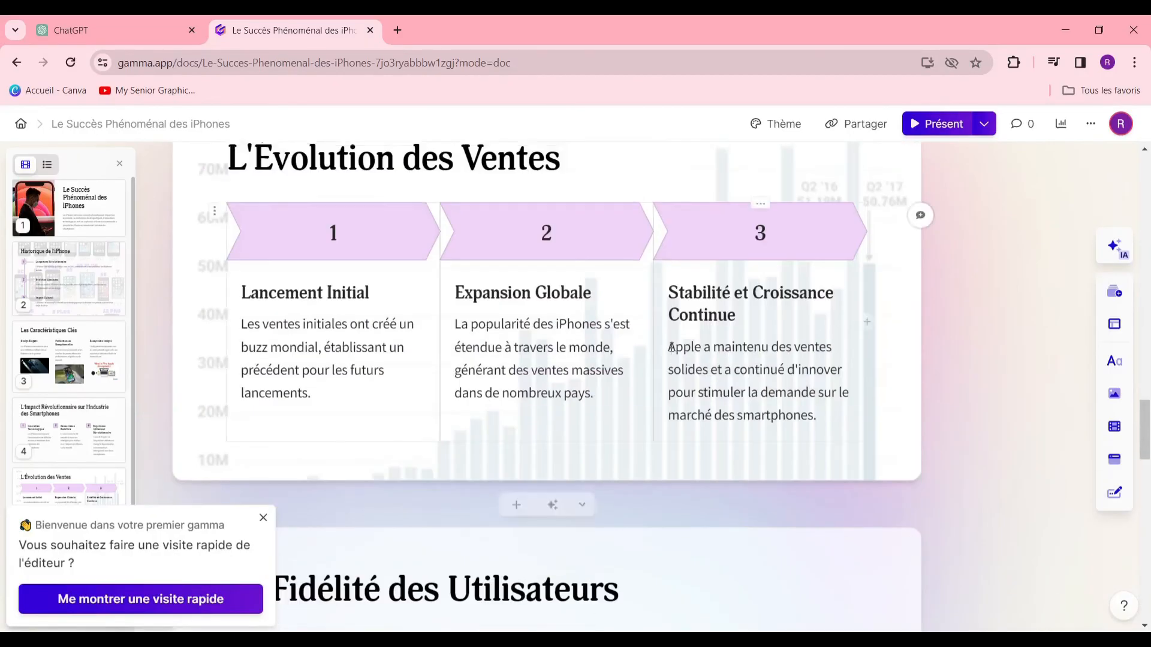
scroll(672, 351, "up", 15)
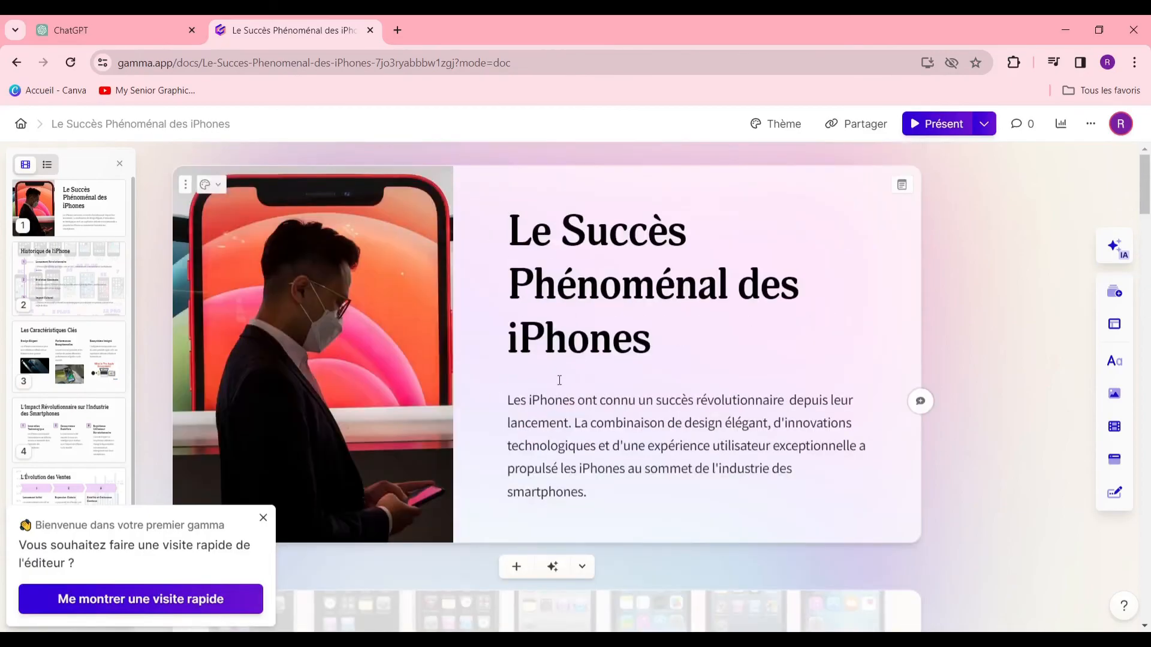
Dismiss the editor tour prompt and open the presentation's sharing options for exporting to PDF or PowerPoint.
left_click(263, 517)
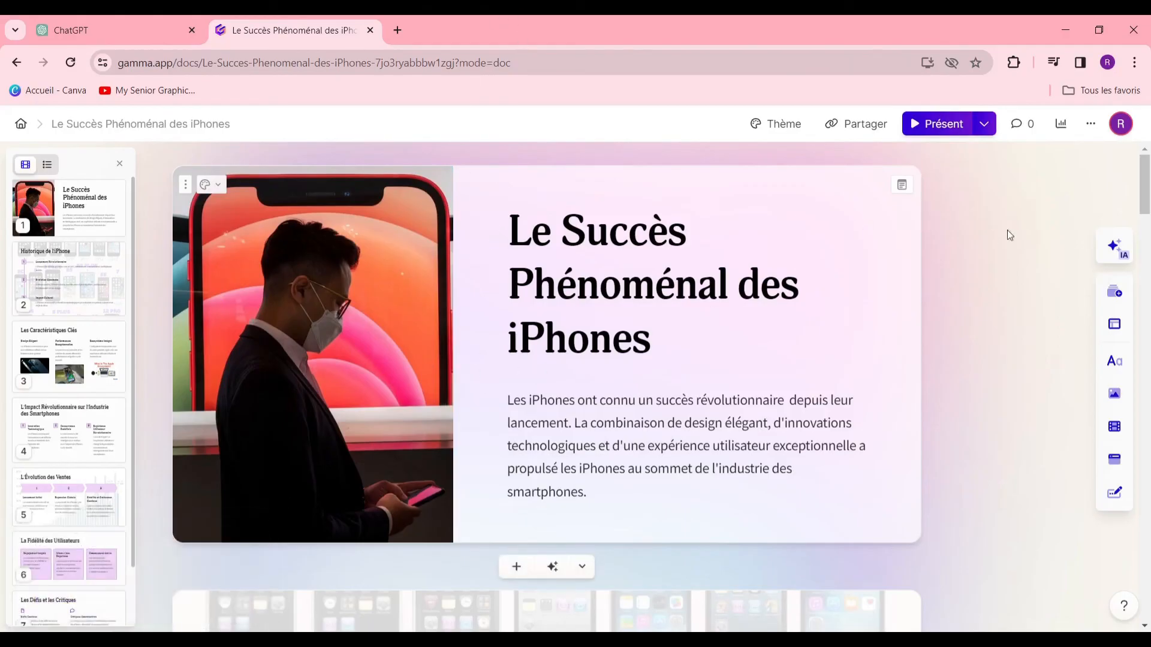
left_click(858, 125)
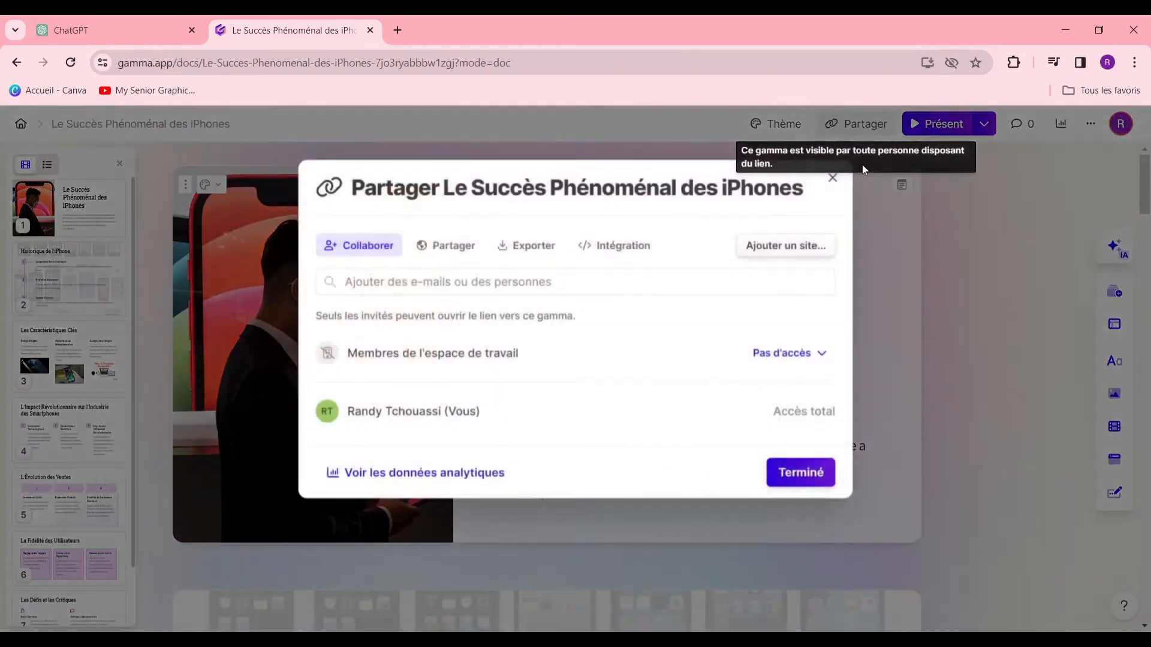
left_click(540, 247)
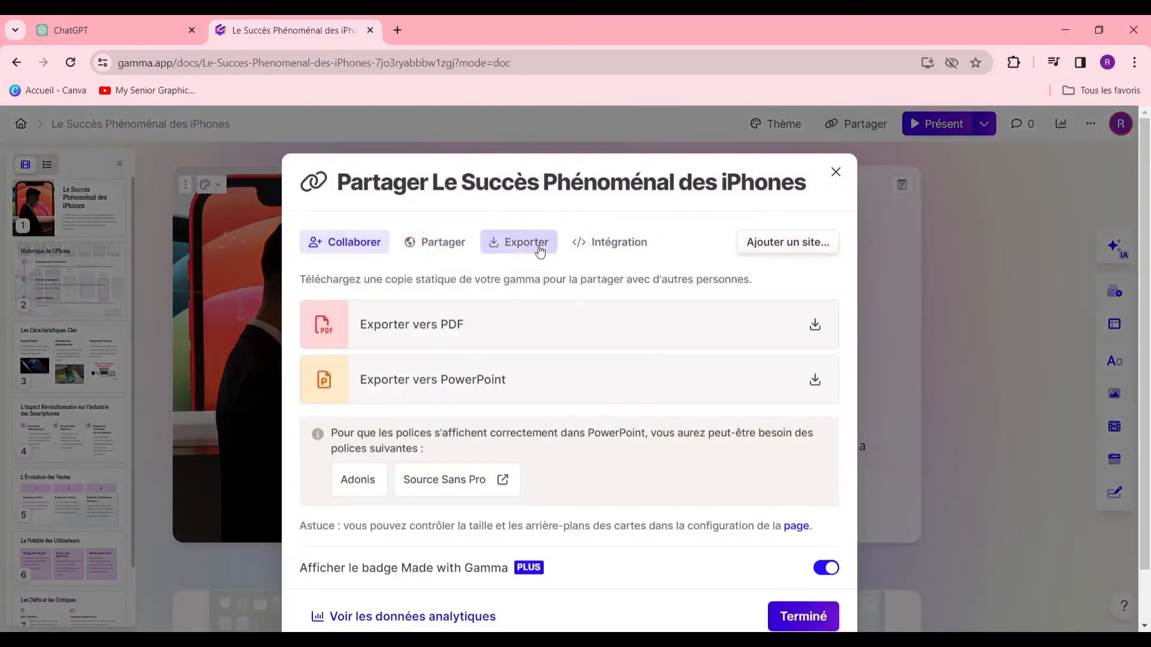